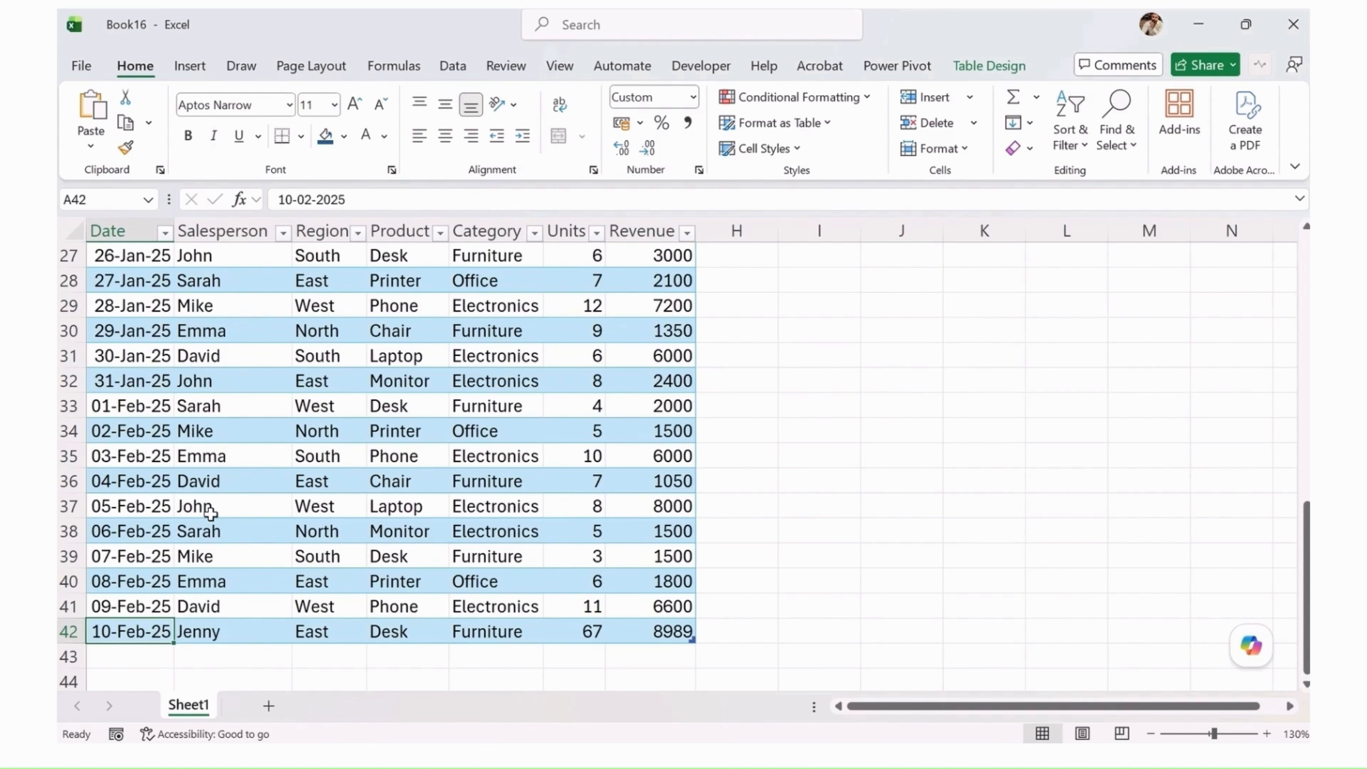
# Step: Rename the sales data table as SalesData
pyautogui.click(380, 479)
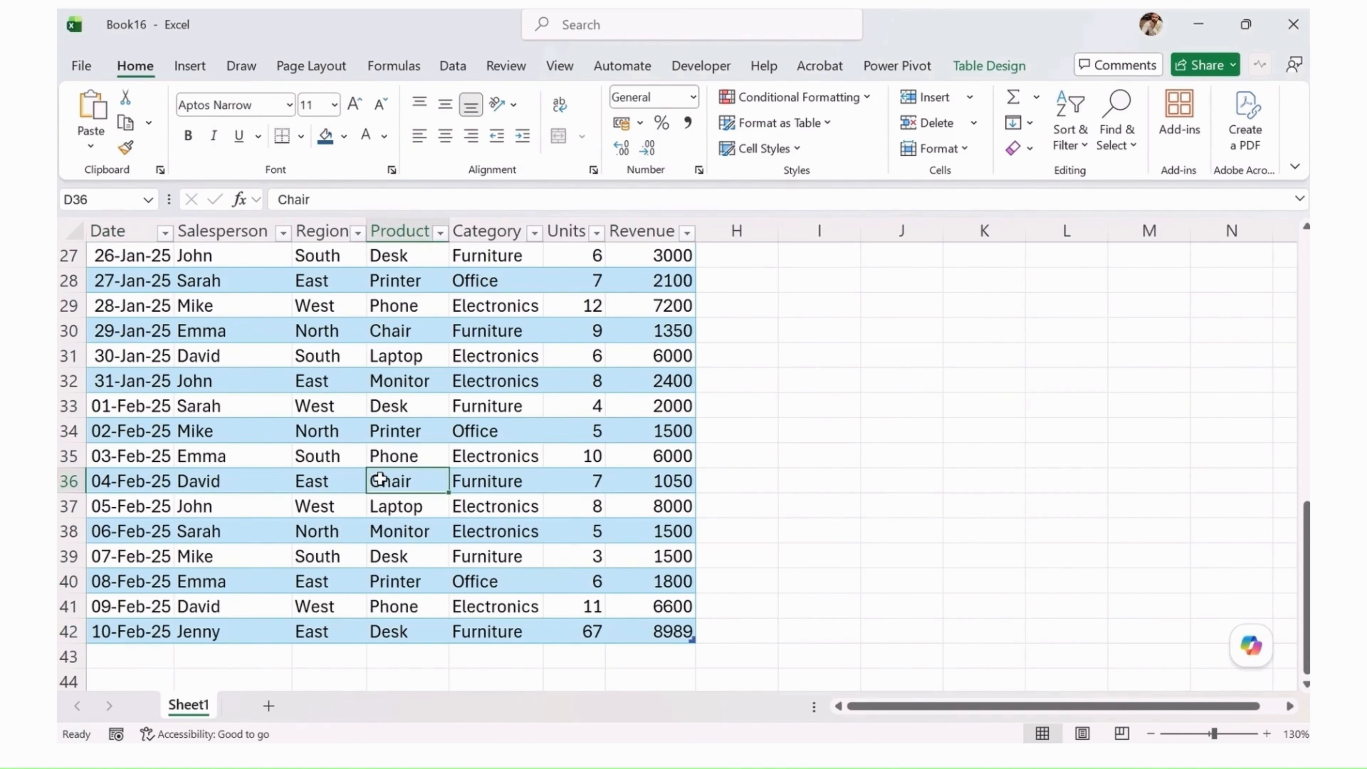
pyautogui.click(1008, 69)
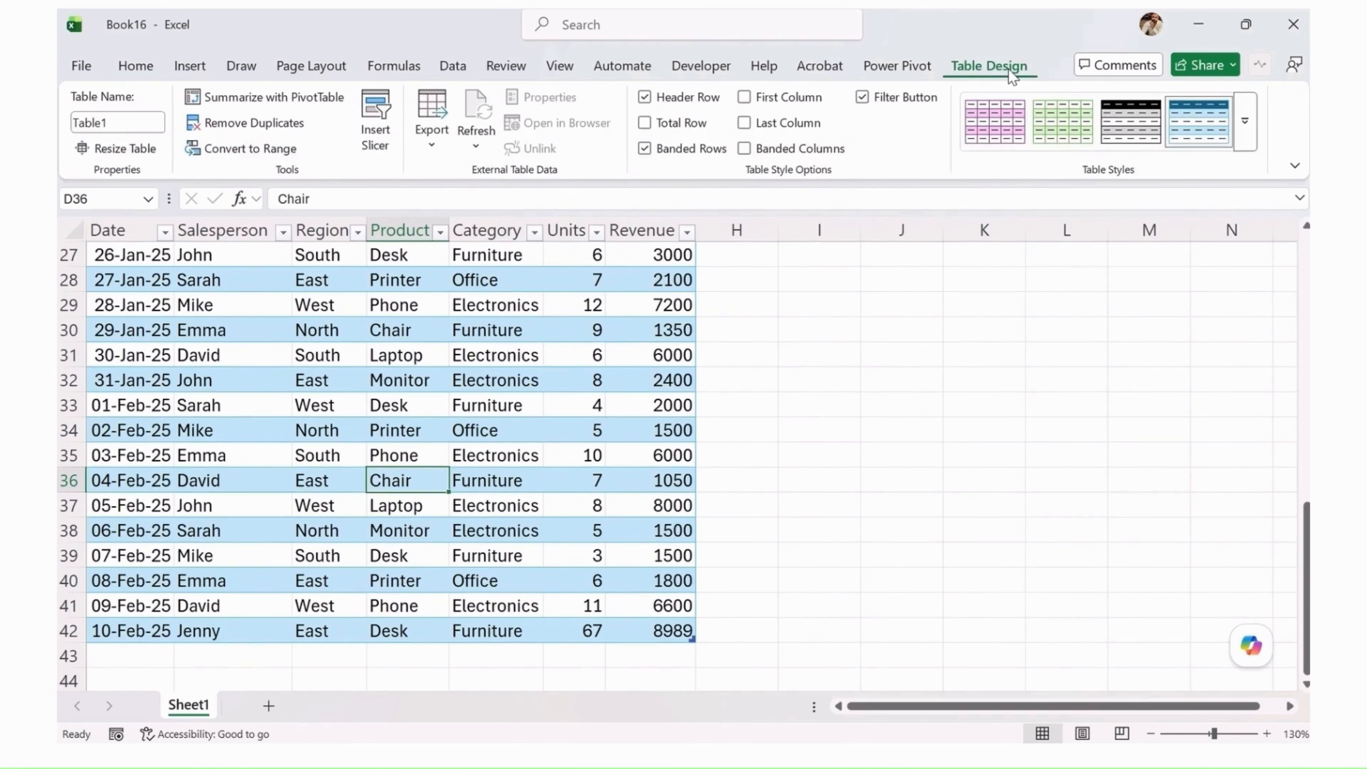
pyautogui.click(118, 122)
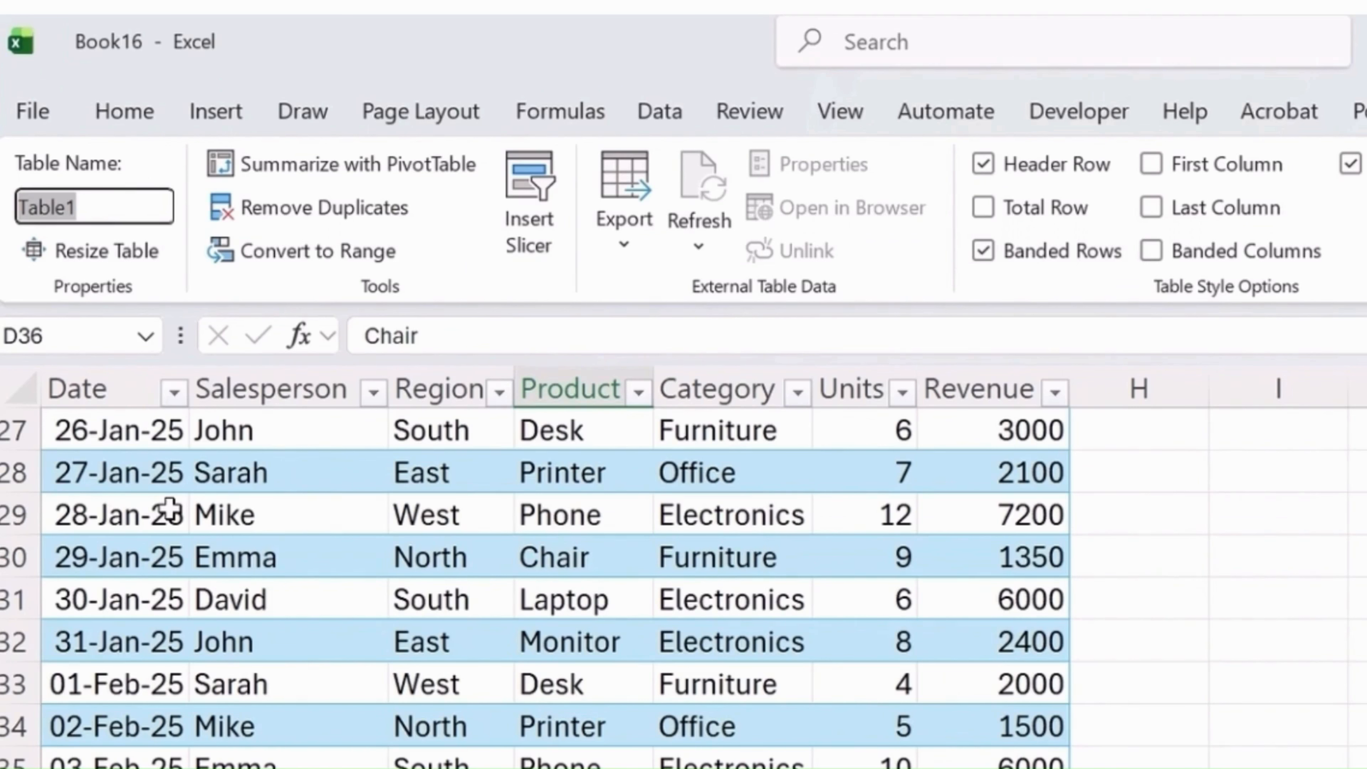
pyautogui.write('SalesDa')
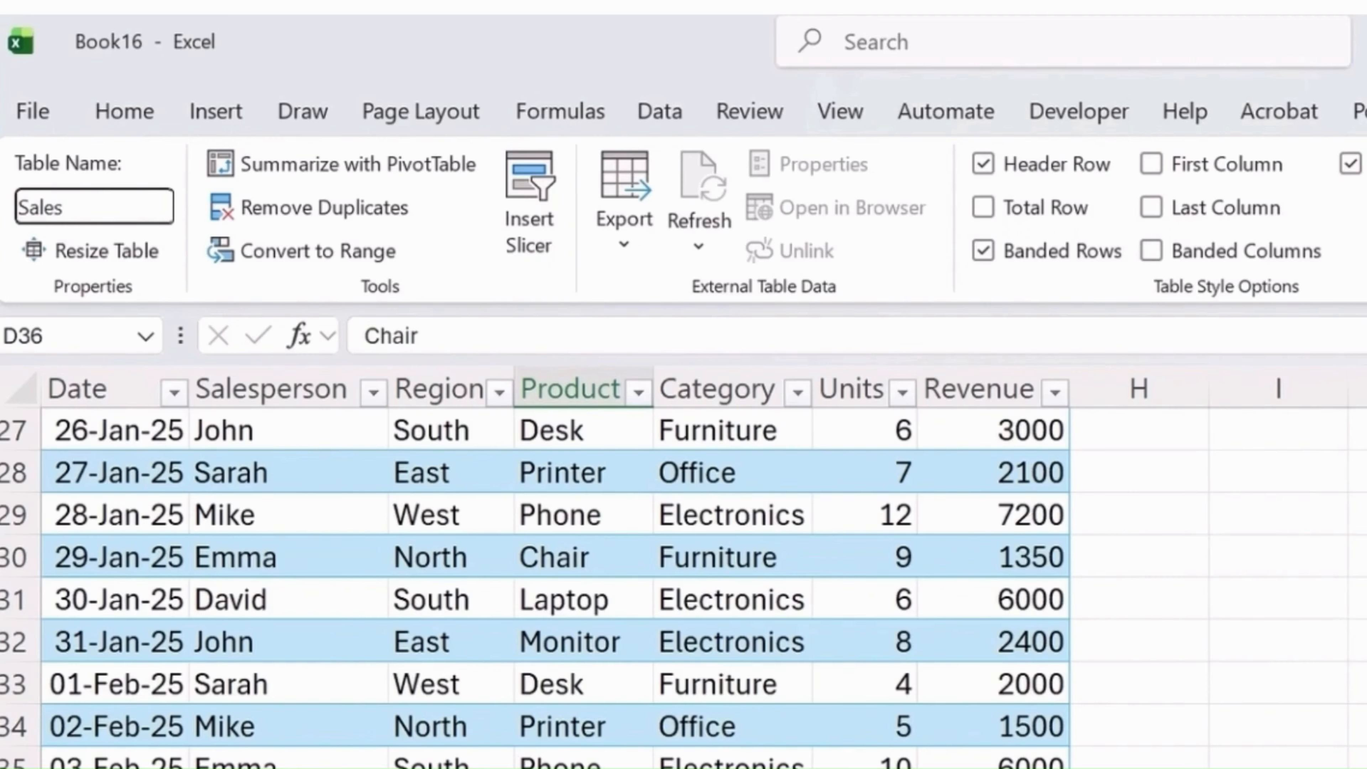
pyautogui.write('ta')
pyautogui.press('Return')
# Step: Apply the "Dark Green, Table Style Dark 7" style to the sales table
pyautogui.click(656, 658)
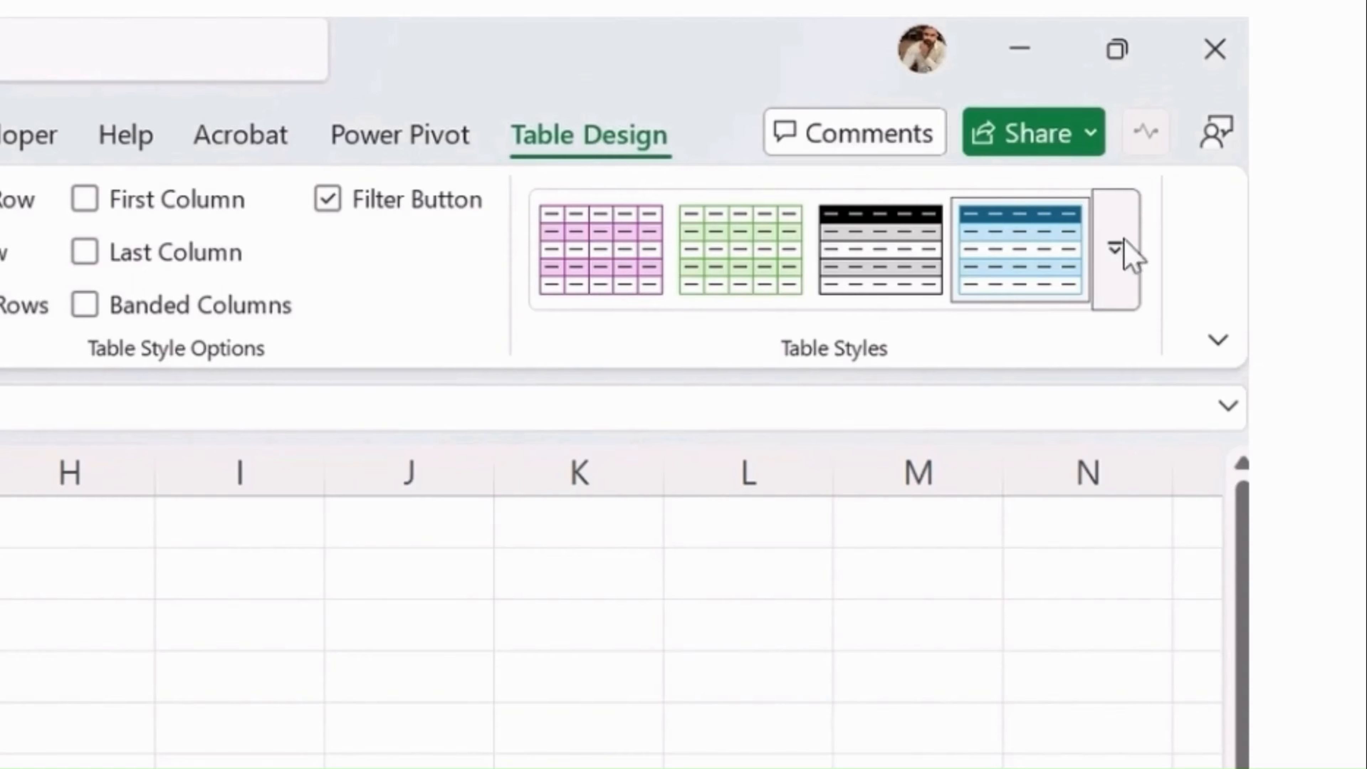
pyautogui.click(1130, 269)
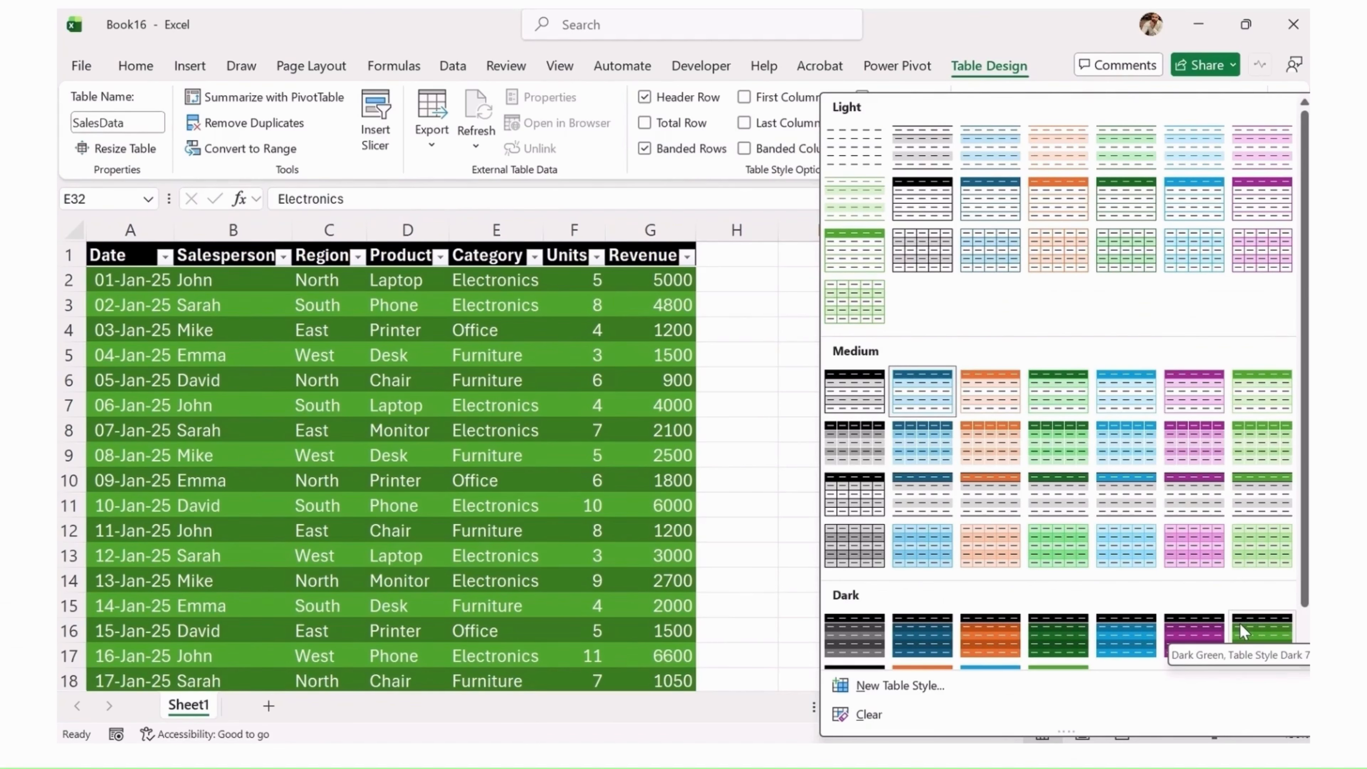
pyautogui.click(1240, 622)
# Step: Add a new worksheet and name it KPI_Calculations
pyautogui.click(268, 705)
pyautogui.doubleClick(255, 705)
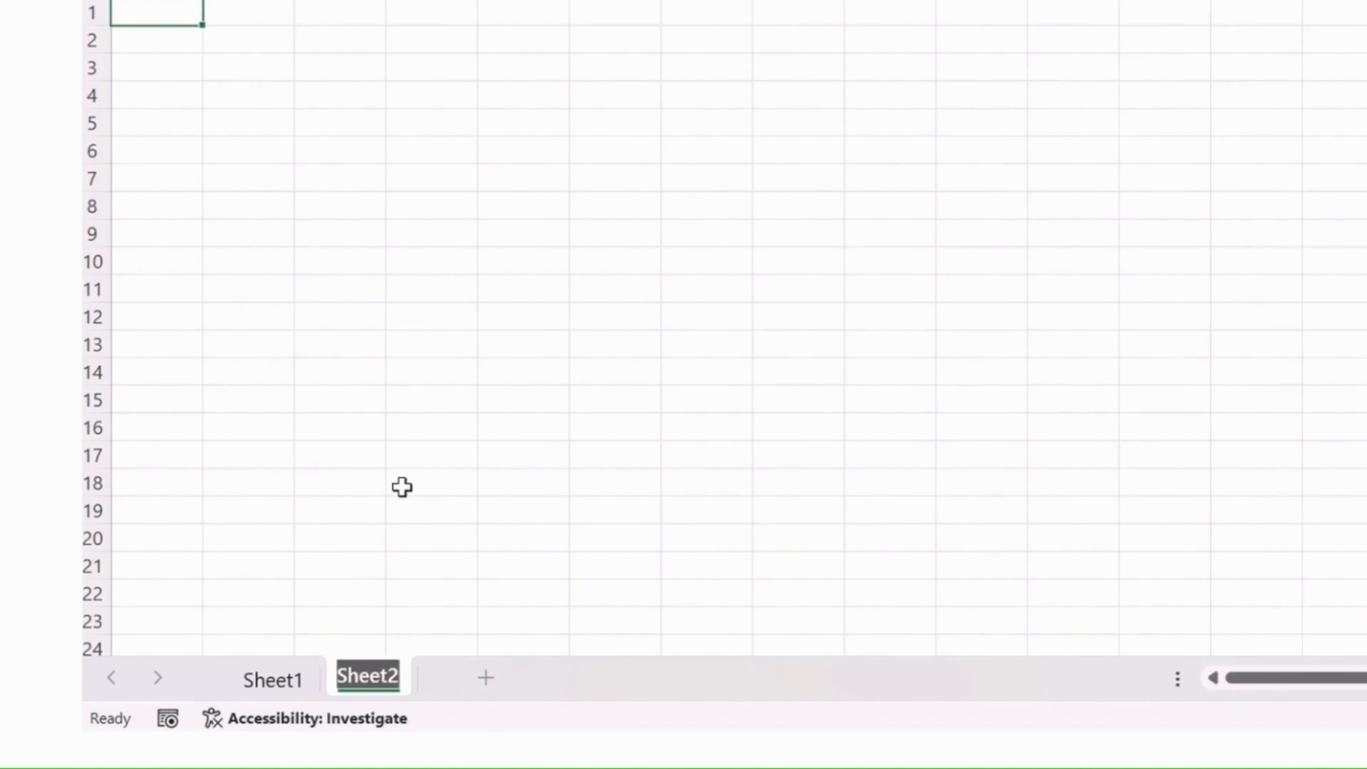
pyautogui.write('KPI')
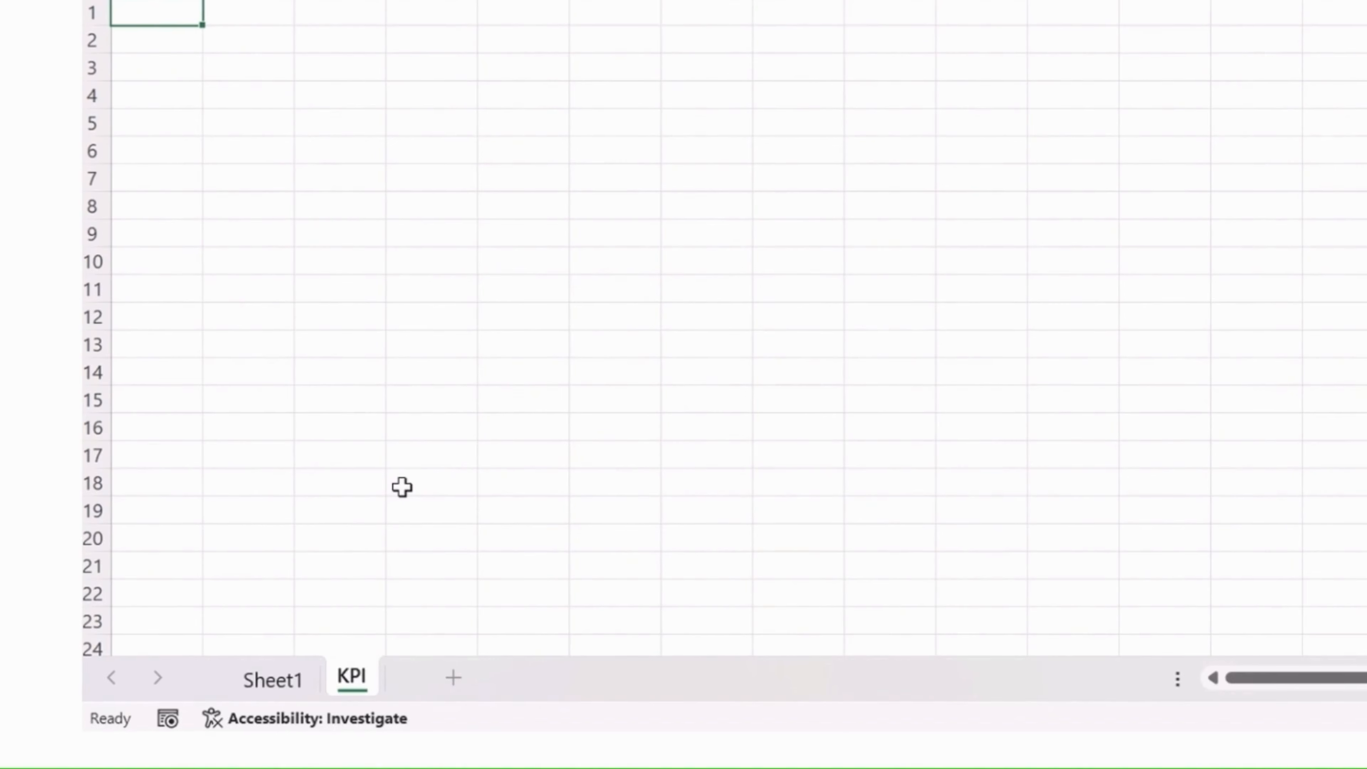
pyautogui.write('_Calculations')
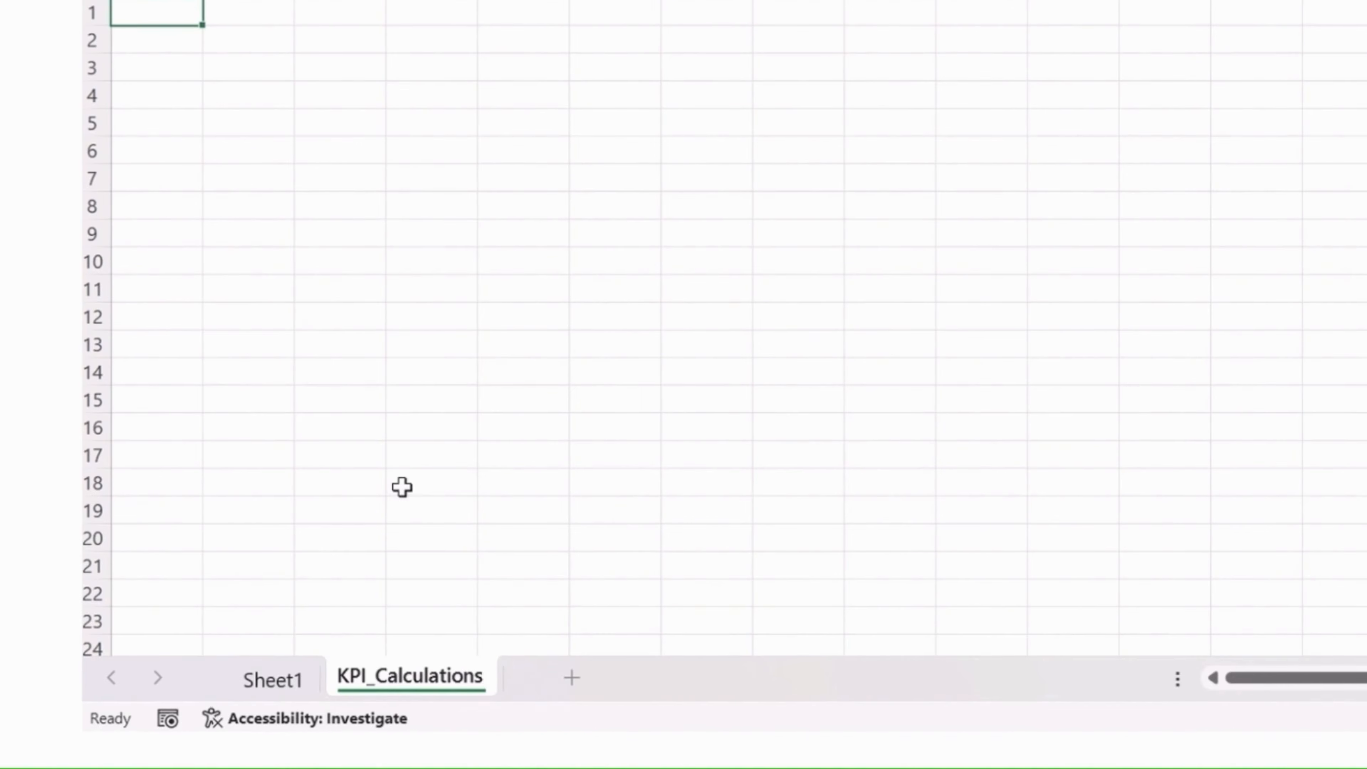
pyautogui.click(419, 224)
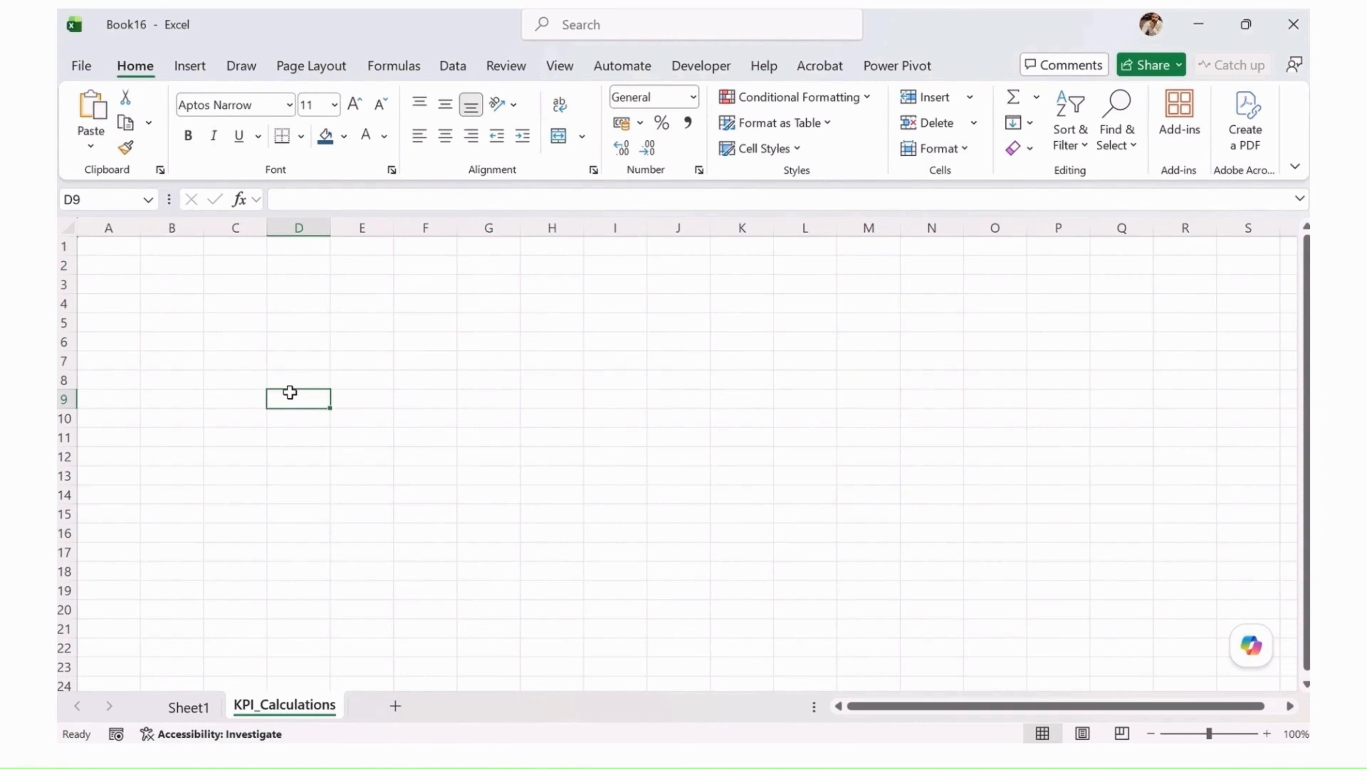
# Step: Hide the gridlines on the KPI_Calculations sheet
pyautogui.click(559, 65)
pyautogui.click(494, 123)
pyautogui.click(488, 303)
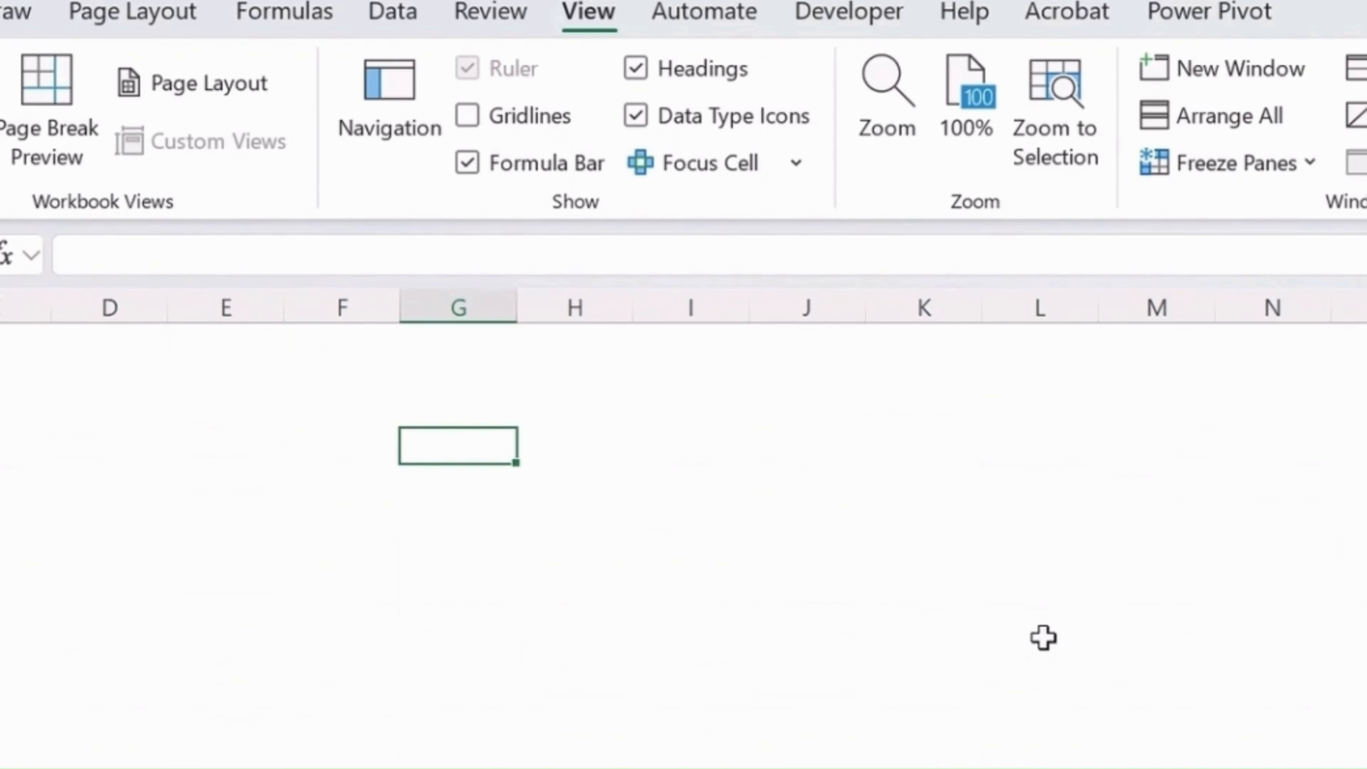
# Step: Fill the entire KPI_Calculations sheet with the darkest shade of the teal-blue theme color
pyautogui.click(68, 228)
pyautogui.click(135, 66)
pyautogui.click(344, 136)
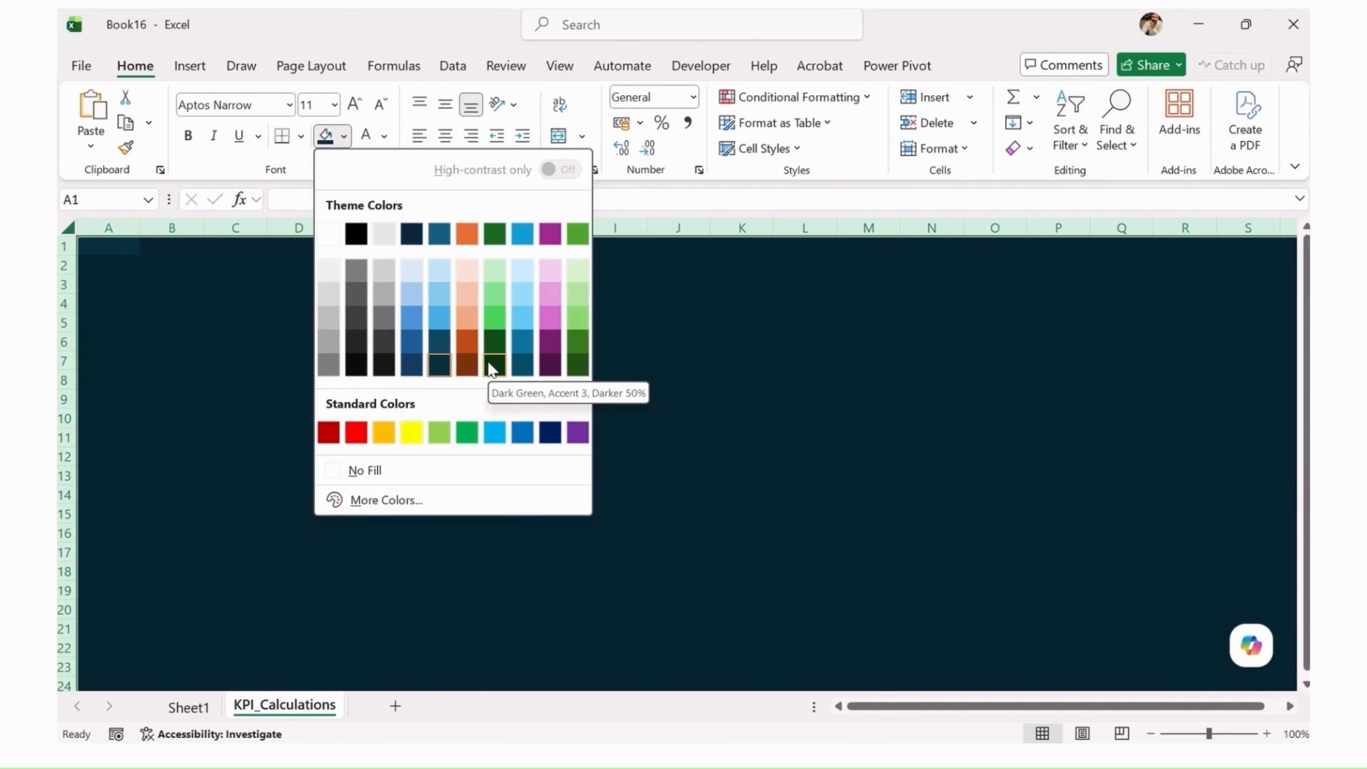
pyautogui.click(434, 372)
pyautogui.click(326, 378)
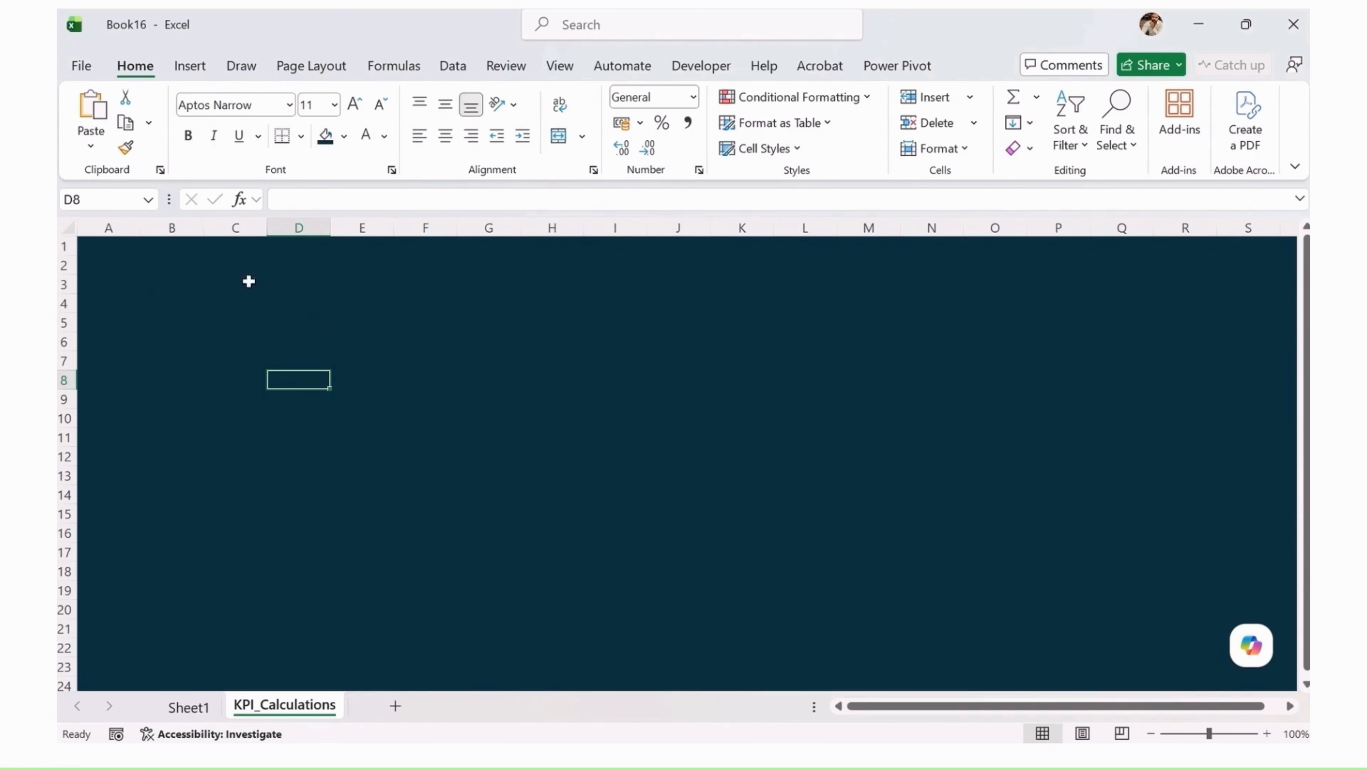
pyautogui.moveTo(124, 250); pyautogui.dragTo(1119, 261)
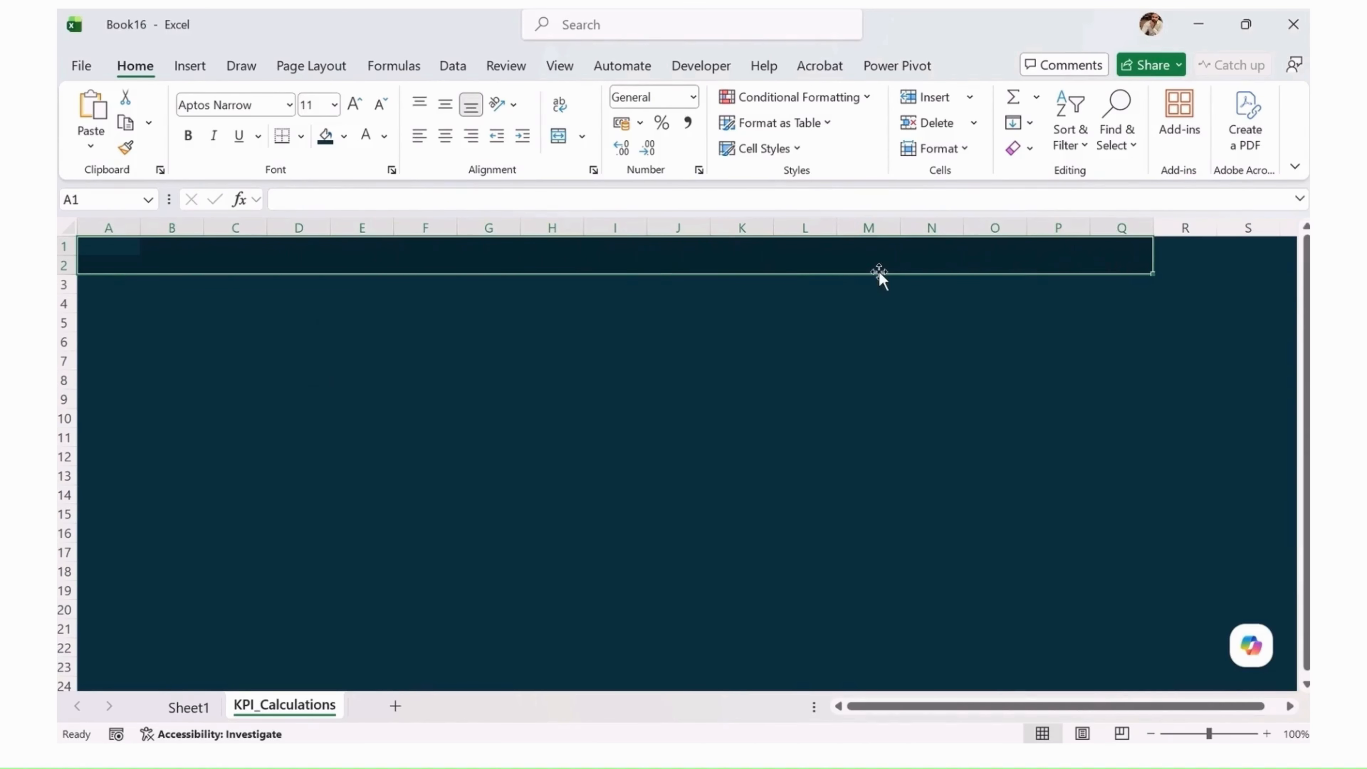
pyautogui.click(562, 141)
pyautogui.click(109, 284)
# Step: Merge and center cells A1:R1 in row 1 and enter the title "Sales & KPI Dashbaord"
pyautogui.moveTo(71, 257); pyautogui.dragTo(1179, 254)
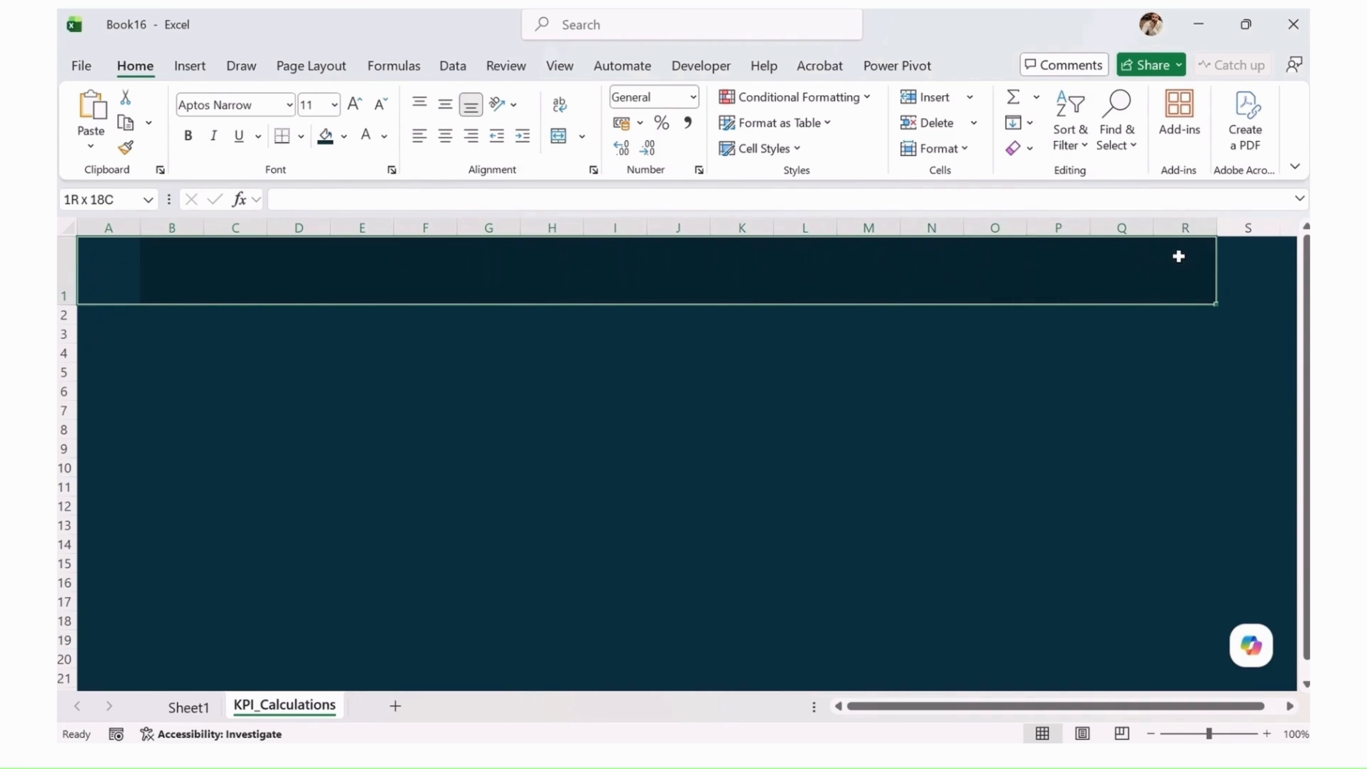
pyautogui.click(560, 137)
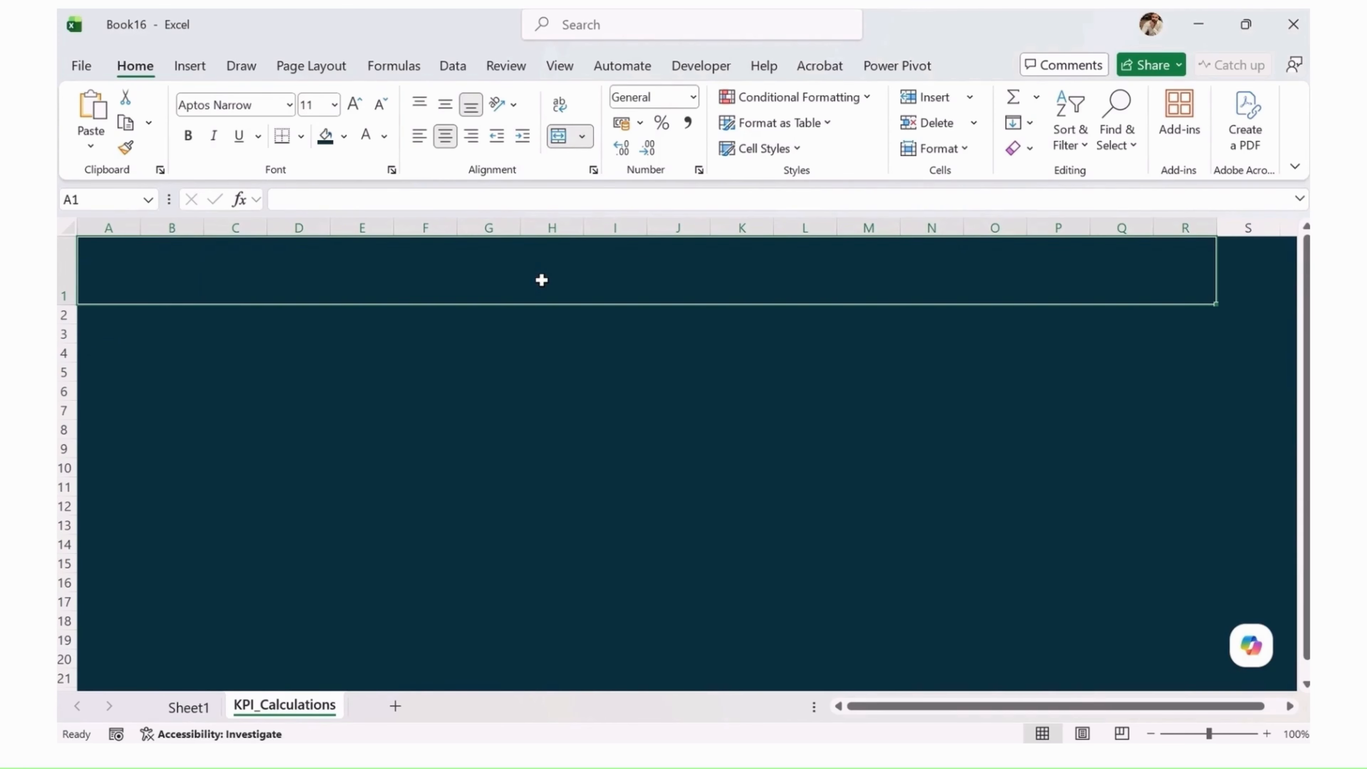
pyautogui.write('Sales')
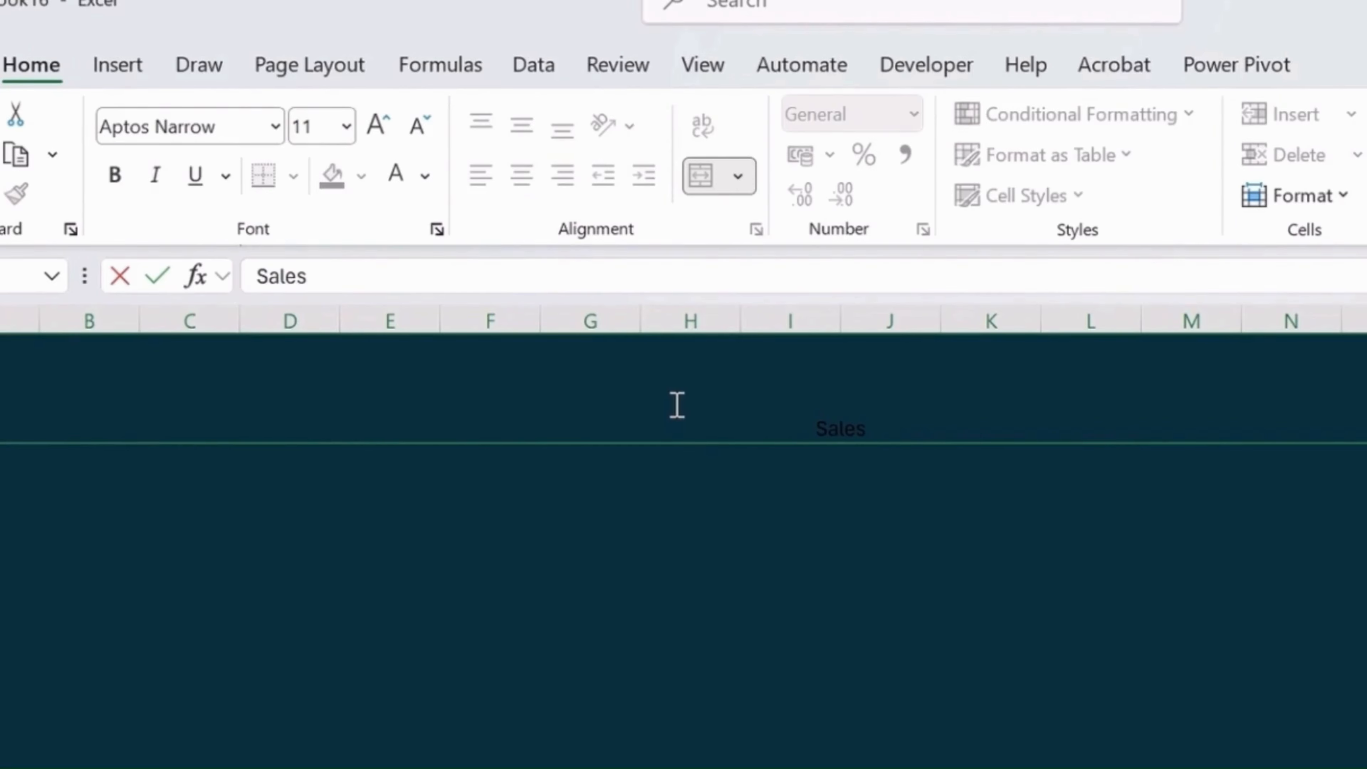
pyautogui.write(' & KPI Dashbaord')
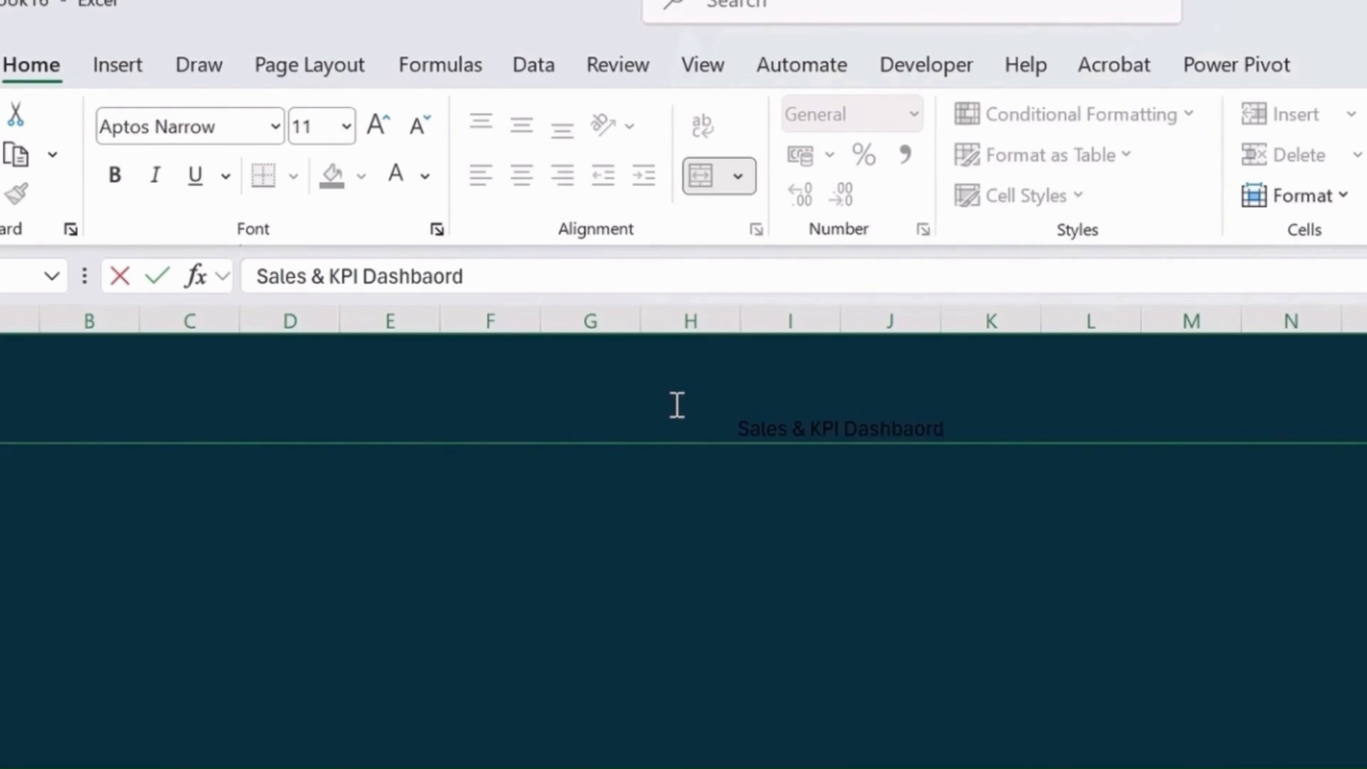
pyautogui.press('Return')
# Step: Format the merged title in A1 as bold white text at size 36, vertically centered in its cell
pyautogui.press('Right')
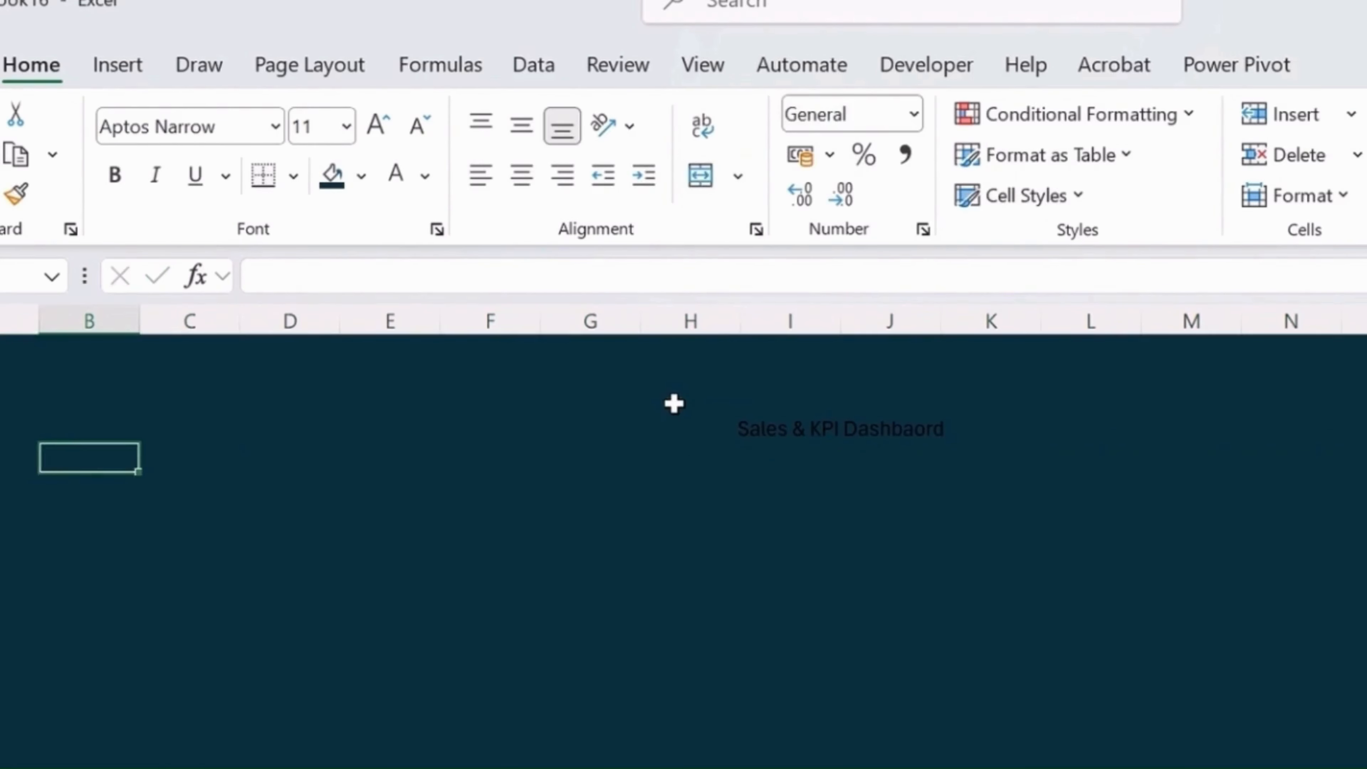
pyautogui.press('Up')
pyautogui.click(521, 126)
pyautogui.click(347, 127)
pyautogui.click(309, 531)
pyautogui.click(114, 175)
pyautogui.click(396, 174)
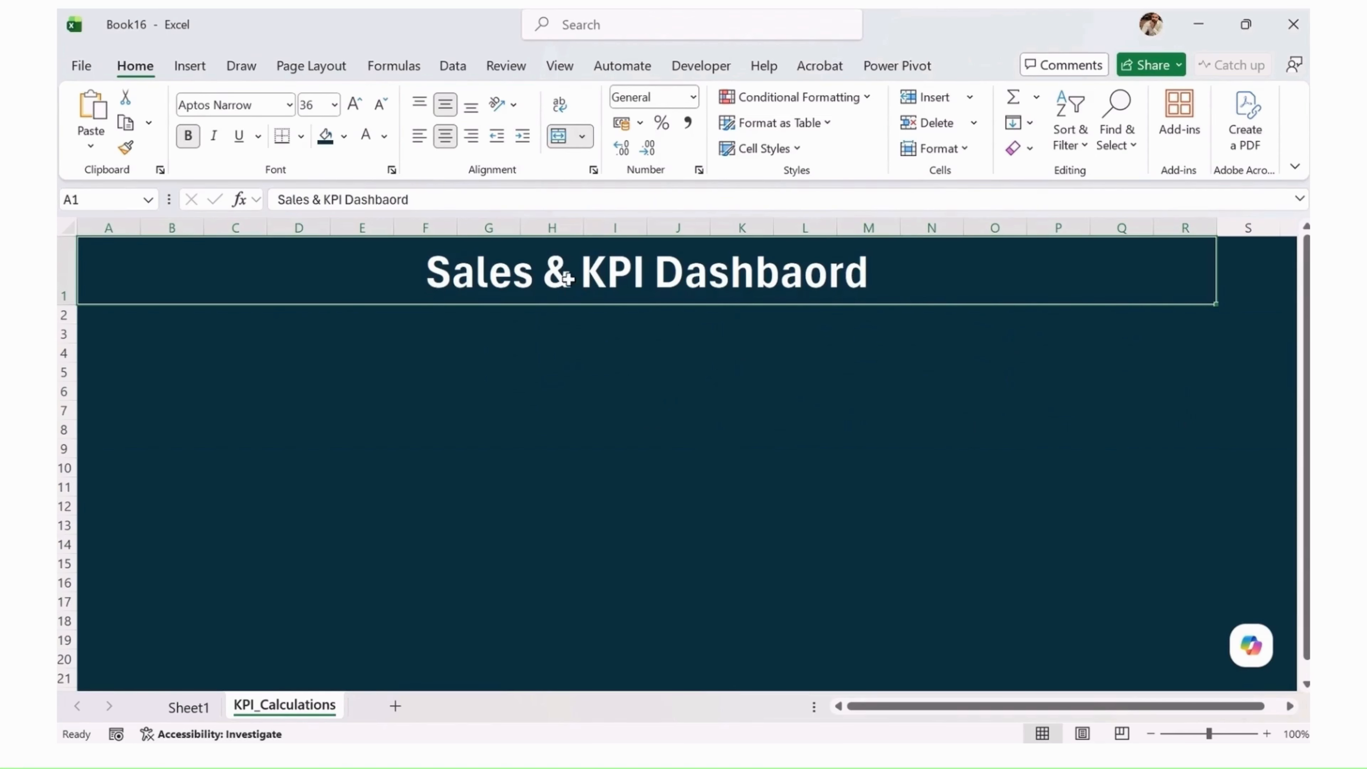
# Step: Correct the misspelled last word of the title in A1 to "Dashboard"
pyautogui.doubleClick(827, 273)
pyautogui.press('BackSpace')
pyautogui.press('BackSpace')
pyautogui.write('oa')
pyautogui.click(1236, 265)
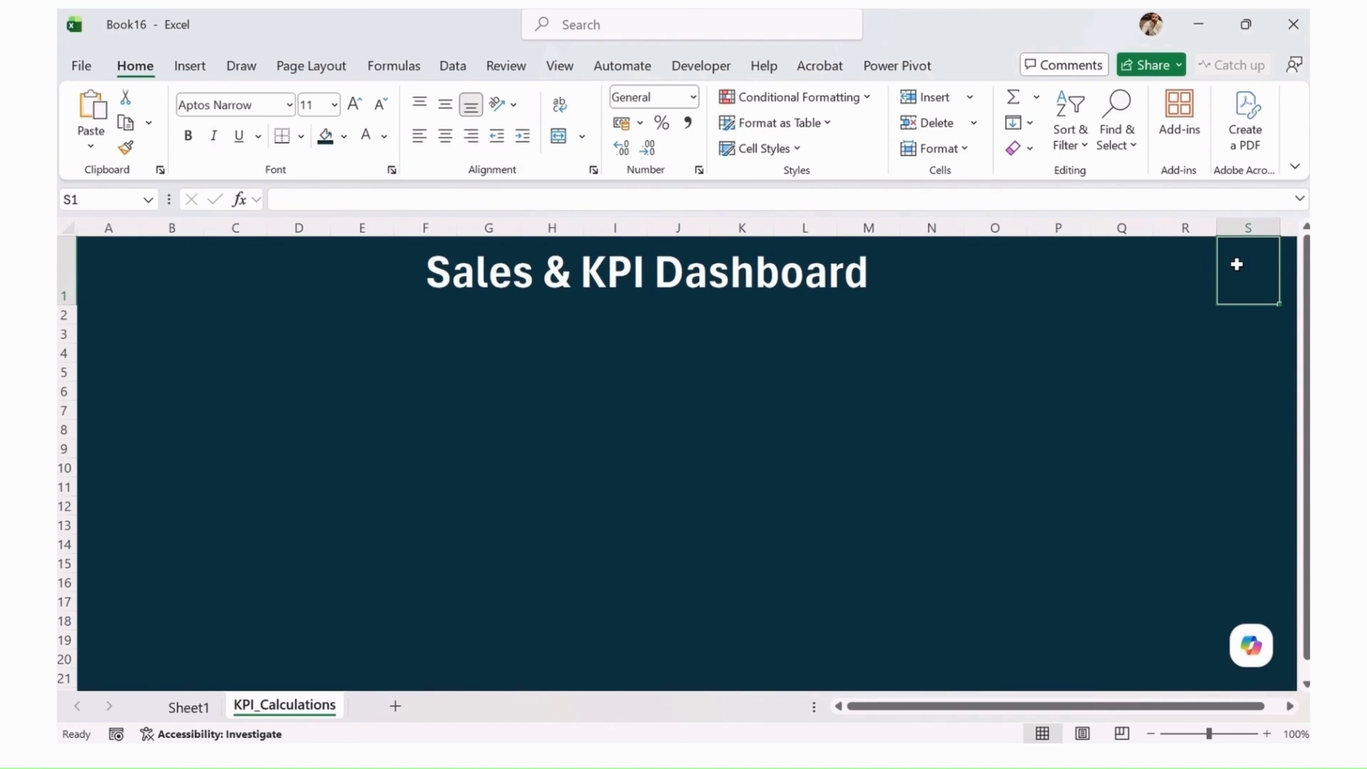
# Step: Enter the label "Last Updated" in cell S1
pyautogui.doubleClick(1236, 265)
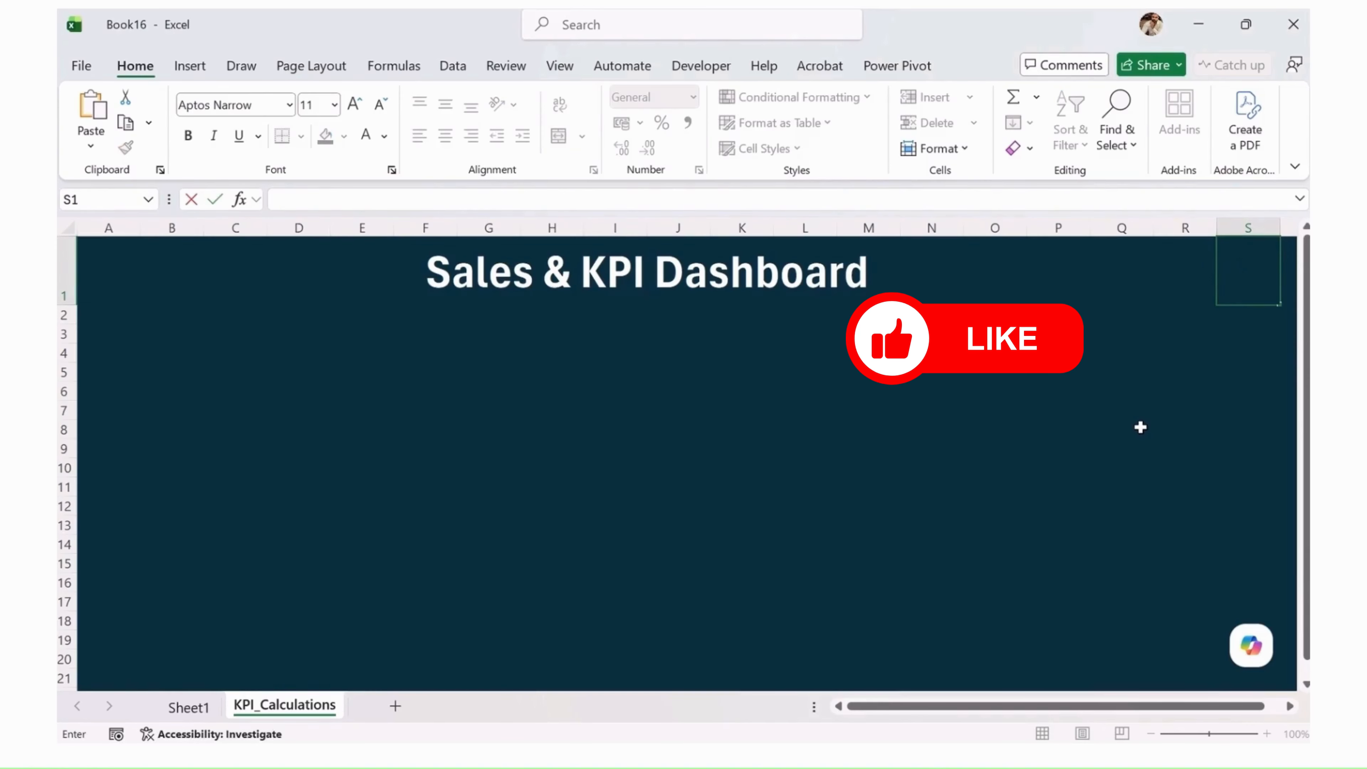
pyautogui.write('Last Updated')
pyautogui.press('Return')
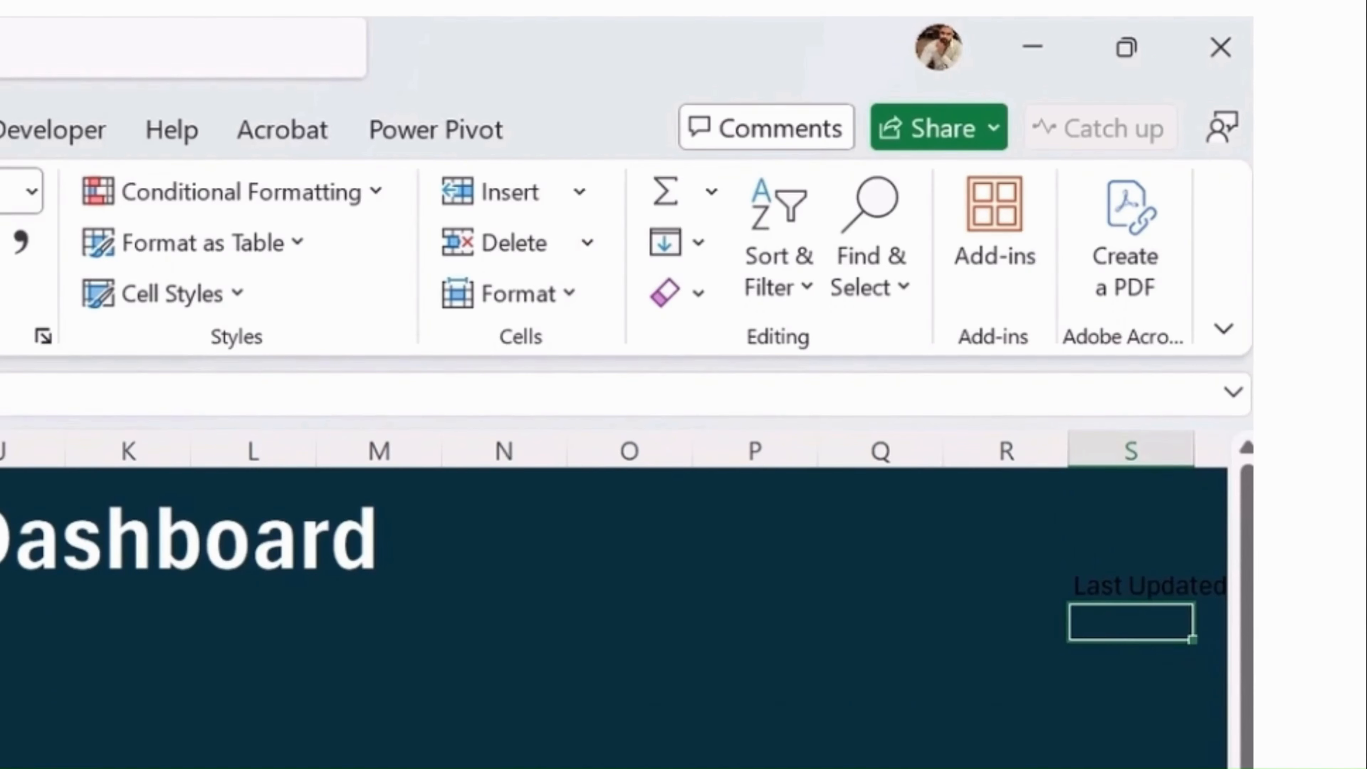
pyautogui.press('Up')
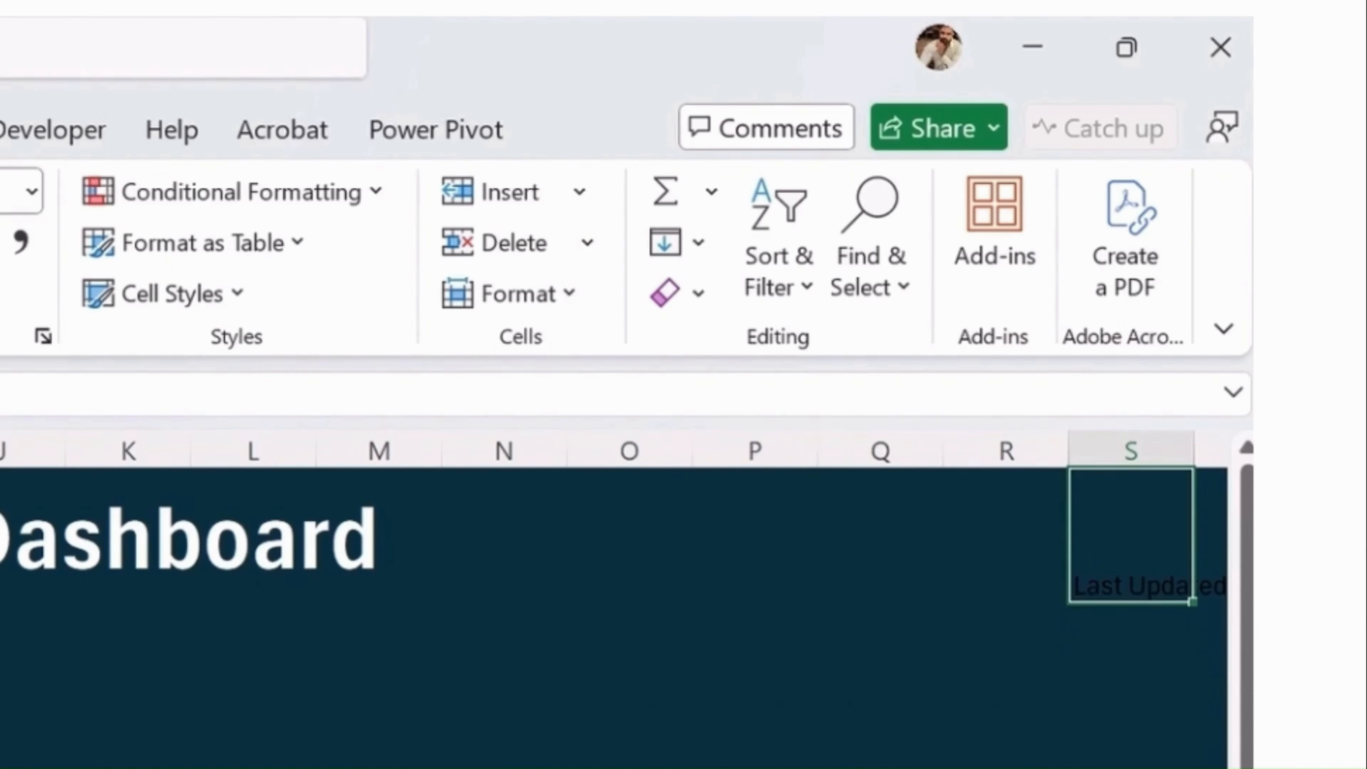
pyautogui.click(5, 394)
pyautogui.press('Return')
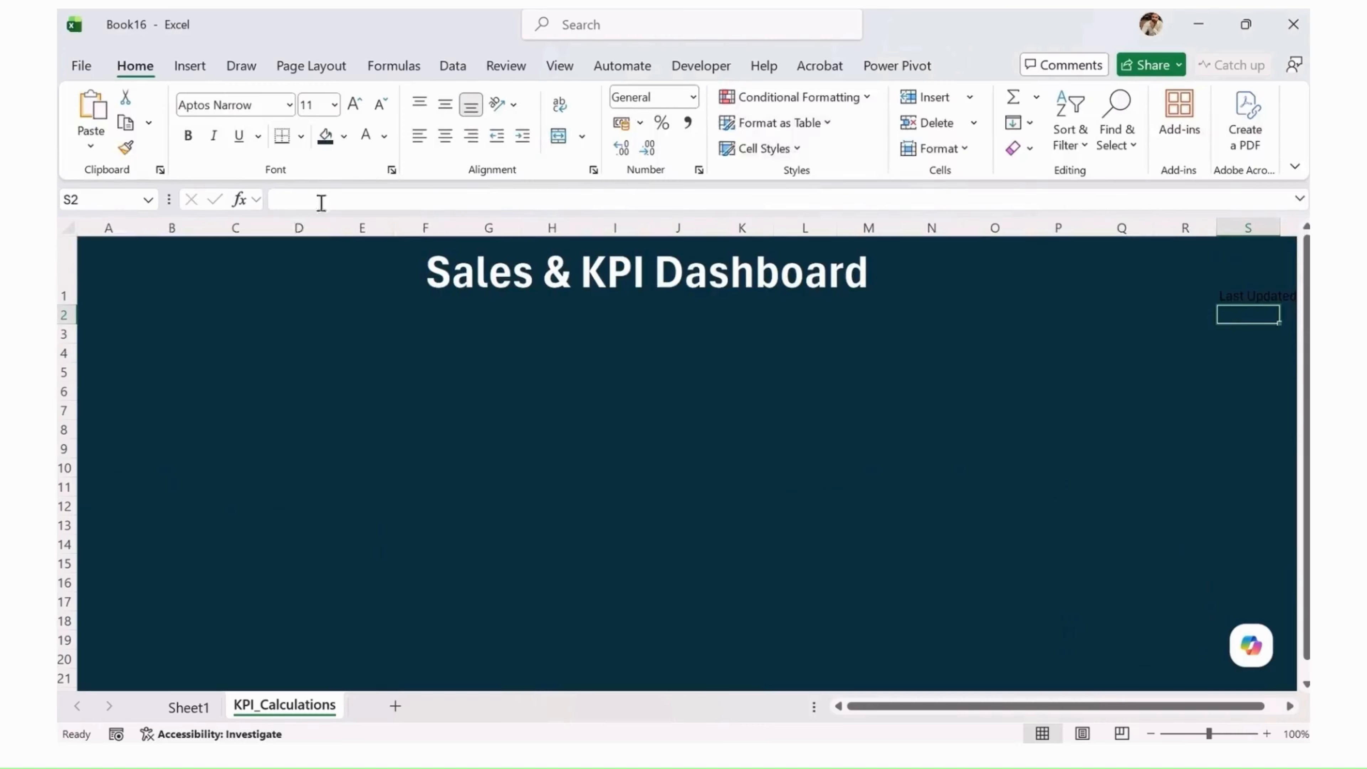
# Step: Enter the formula =TODAY() in cell S2 below the label
pyautogui.click(320, 199)
pyautogui.write('=Today(')
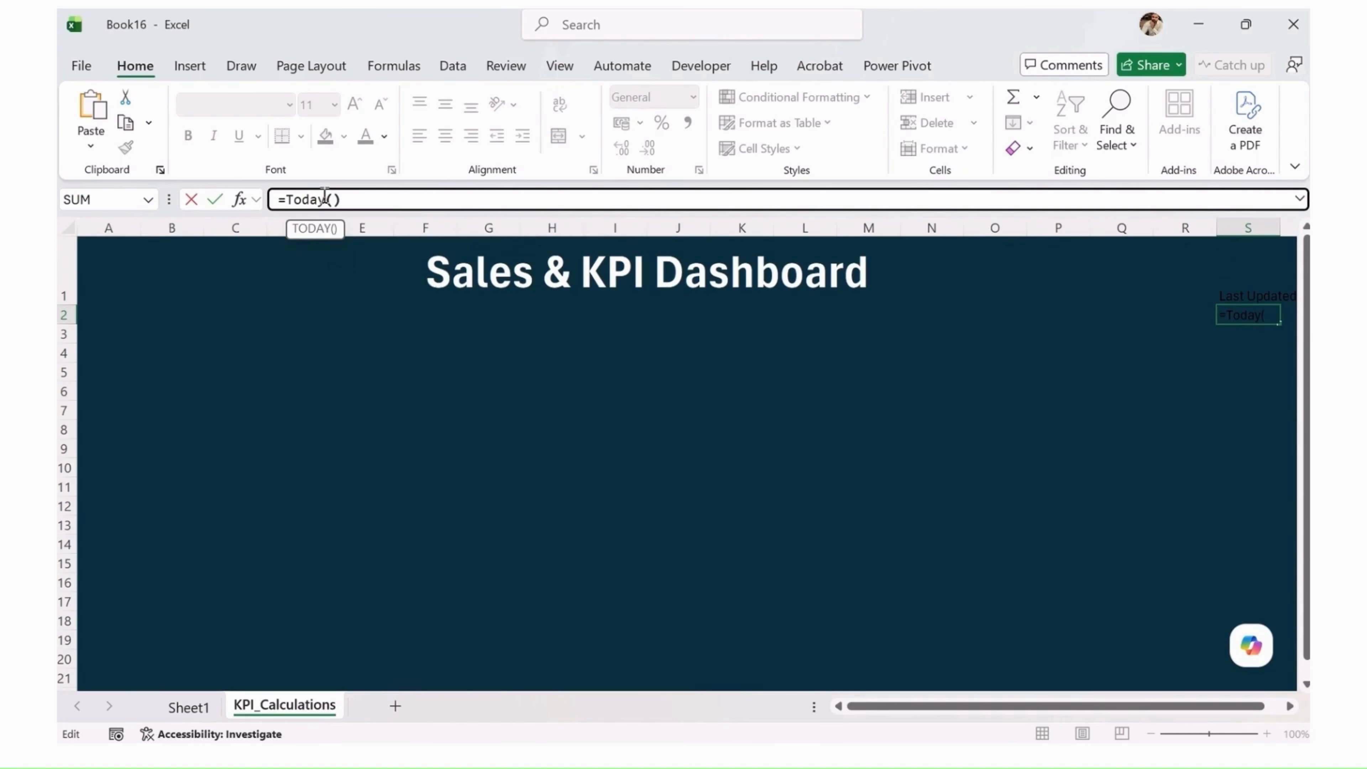
pyautogui.write(')')
pyautogui.press('Return')
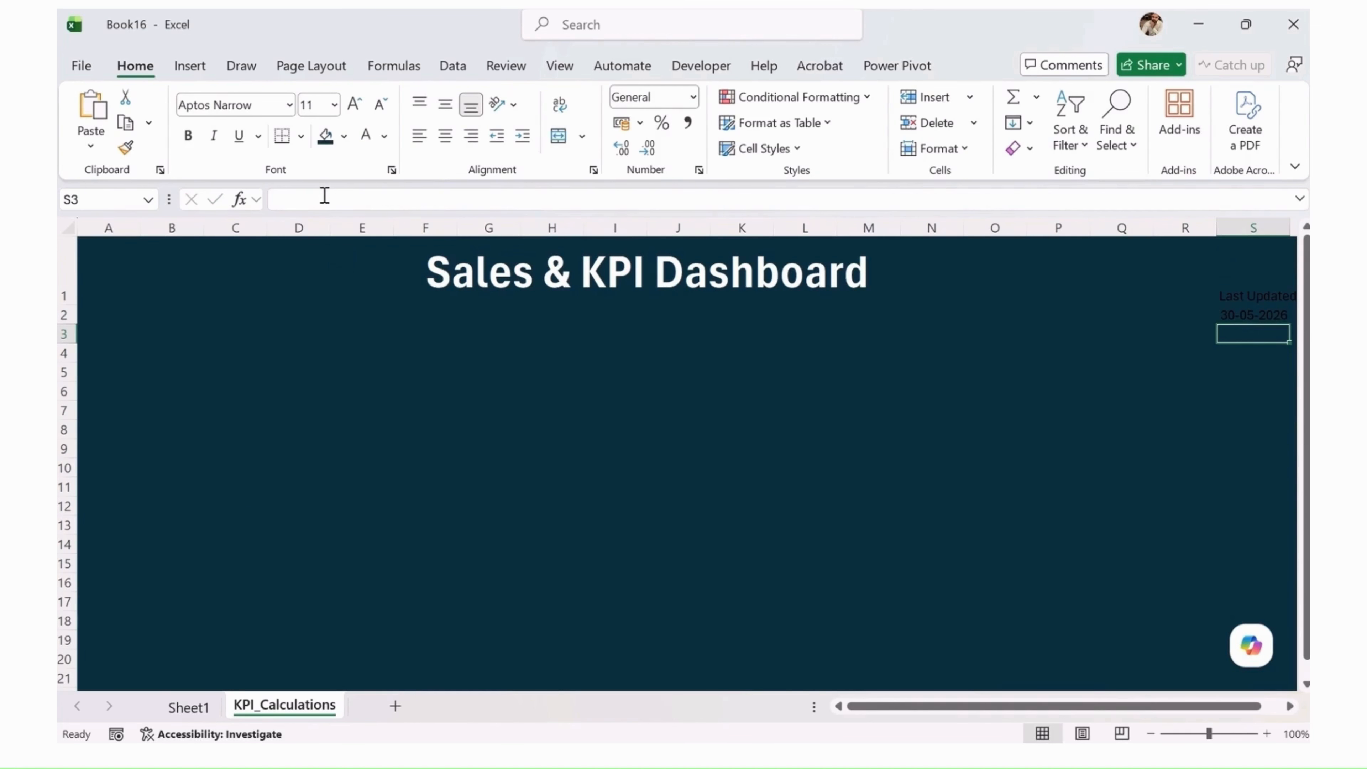
# Step: Delete columns P and Q to bring the update label and date closer to the title
pyautogui.click(1257, 296)
pyautogui.moveTo(1076, 222); pyautogui.dragTo(1106, 216)
pyautogui.hotkey('ctrl', '-')
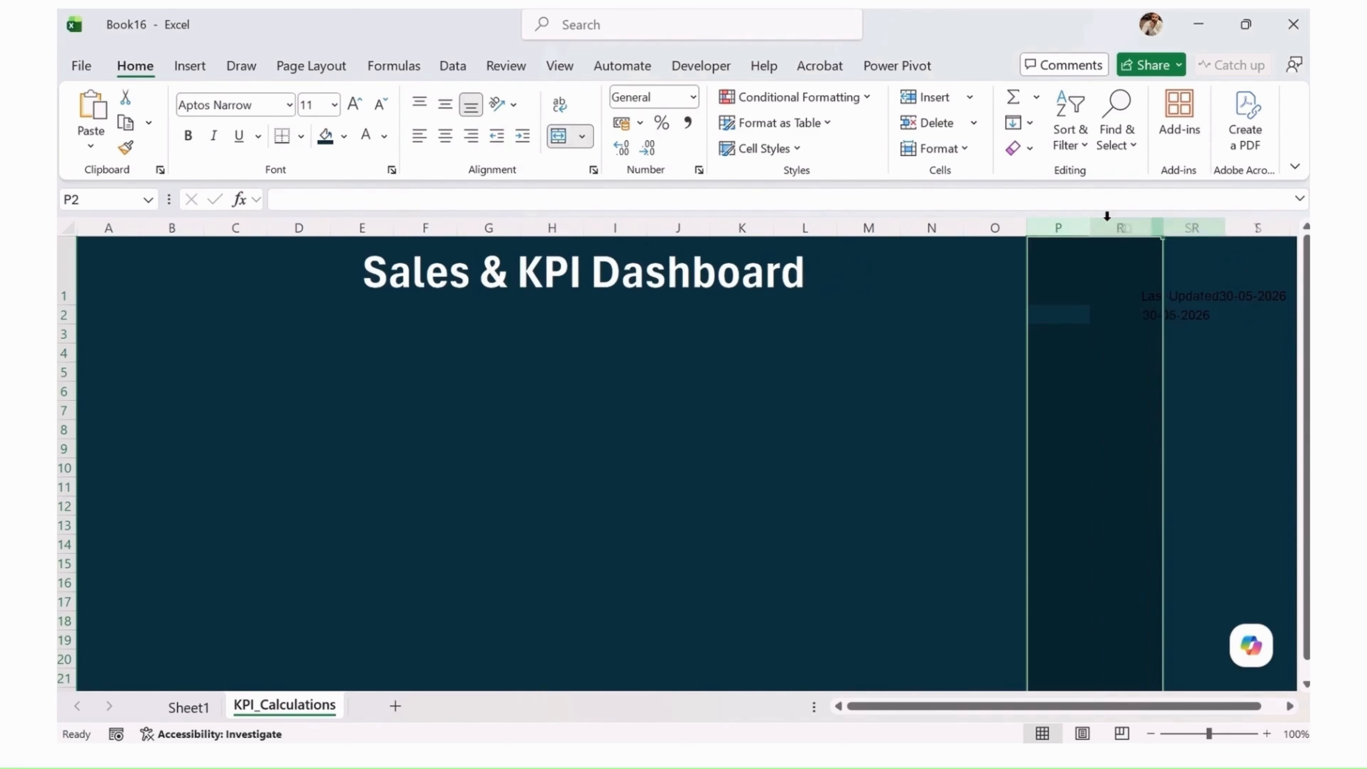
# Step: Wrap the text in Q1, widening column Q and trimming the cell's content to "Last Updated"
pyautogui.click(1128, 274)
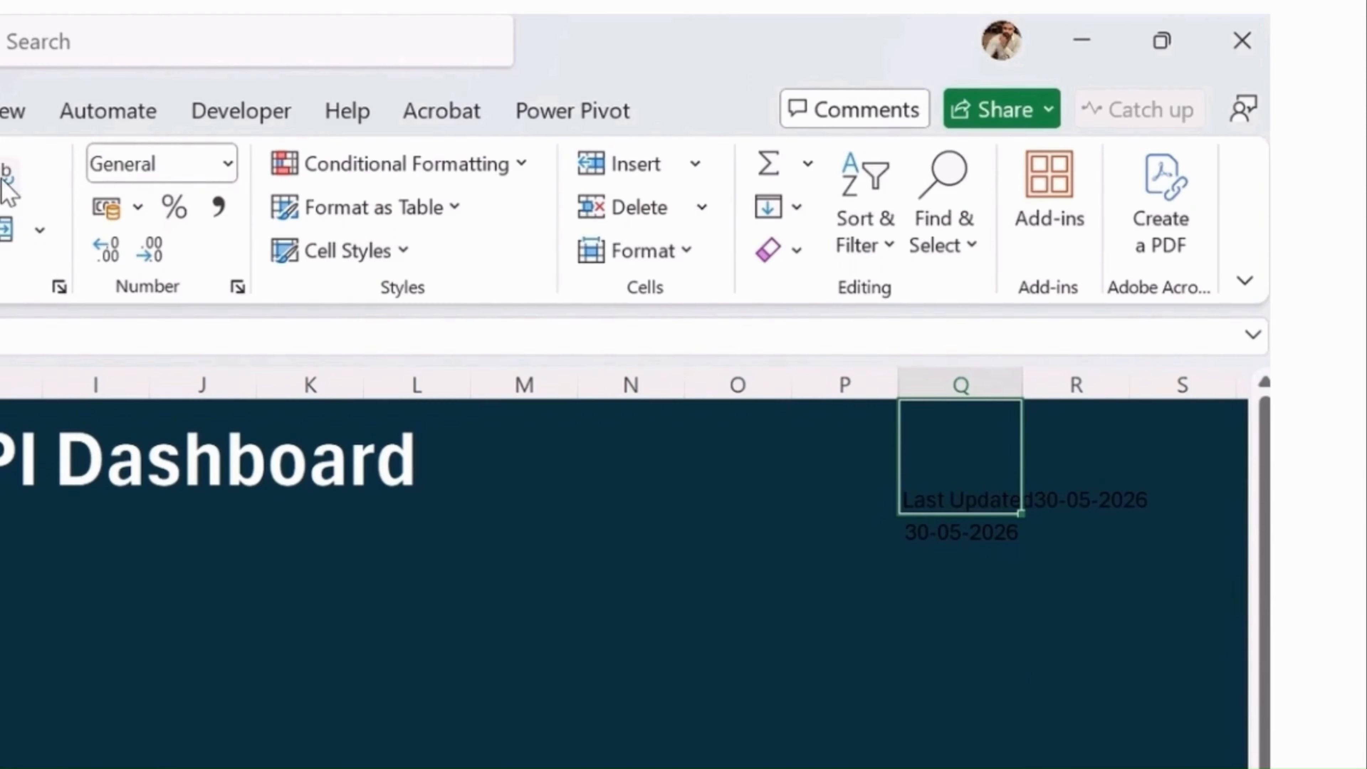
pyautogui.click(560, 108)
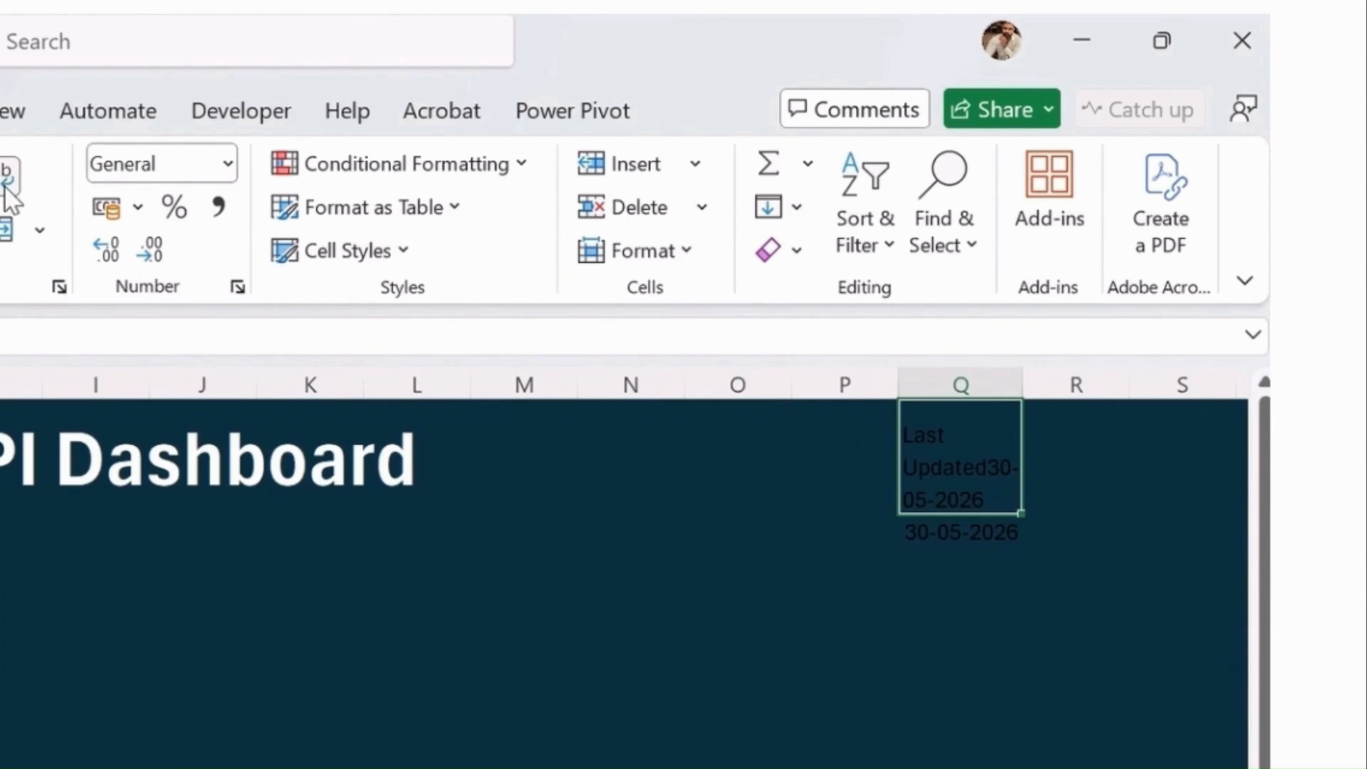
pyautogui.moveTo(1036, 385); pyautogui.dragTo(1090, 384)
pyautogui.press('Return')
# Step: Center the contents of column Q horizontally and vertically
pyautogui.click(995, 385)
pyautogui.hotkey('alt', 'h')
pyautogui.press('a')
pyautogui.press('c')
pyautogui.hotkey('alt', 'h')
pyautogui.press('a')
pyautogui.press('m')
pyautogui.doubleClick(1106, 391)
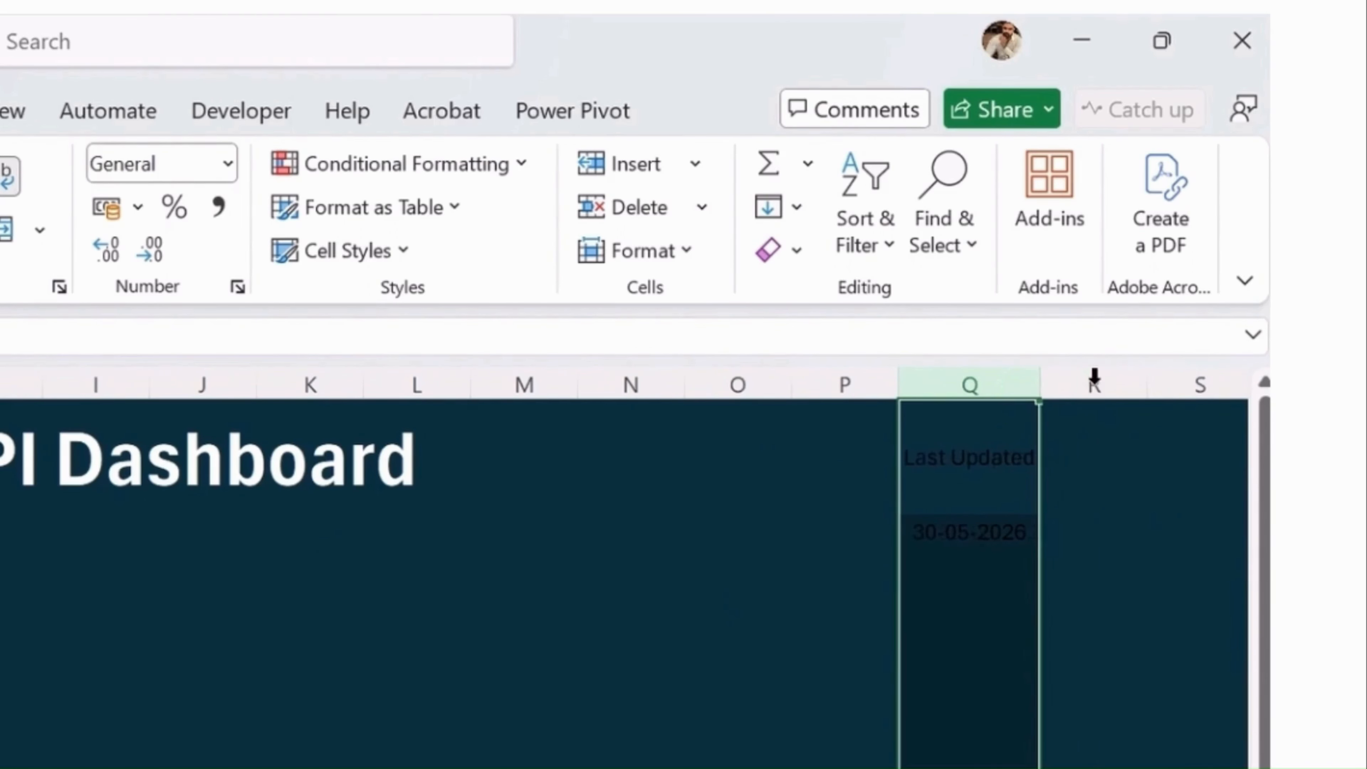
# Step: Wrap the "Last Updated" label in Q1 onto two lines and format Q1:Q2 as bold white text
pyautogui.click(997, 495)
pyautogui.hotkey('alt', 'h')
pyautogui.press('w')
pyautogui.click(977, 520)
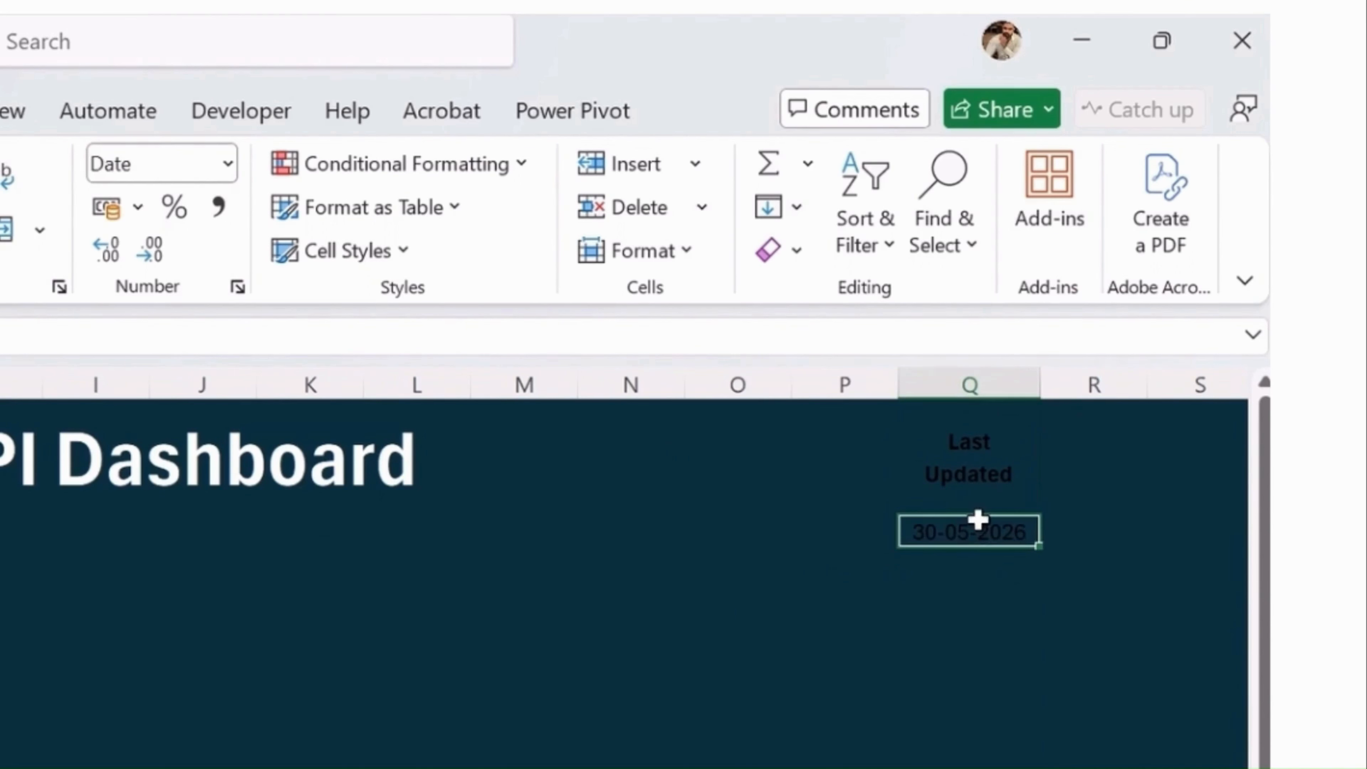
pyautogui.keyDown('shift'); pyautogui.click(976, 458); pyautogui.keyUp('shift')
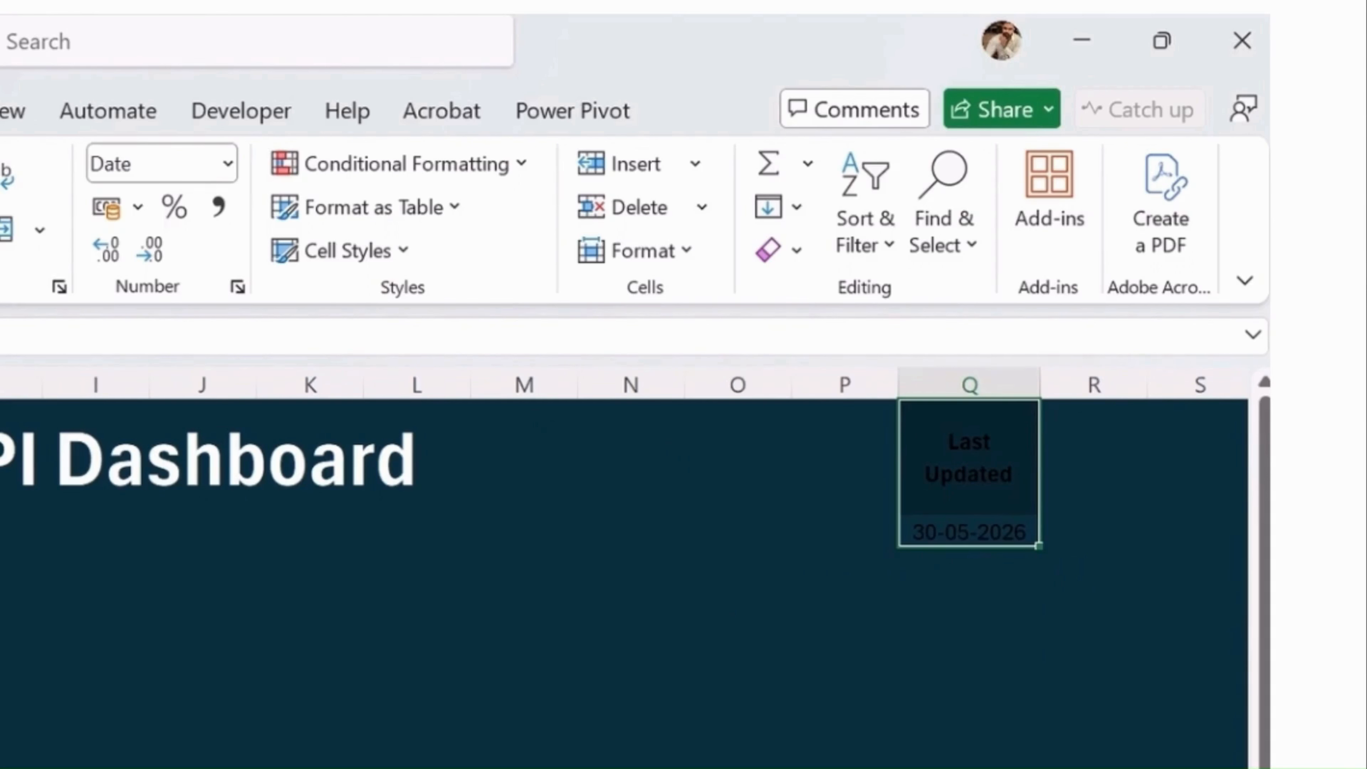
pyautogui.click(697, 682)
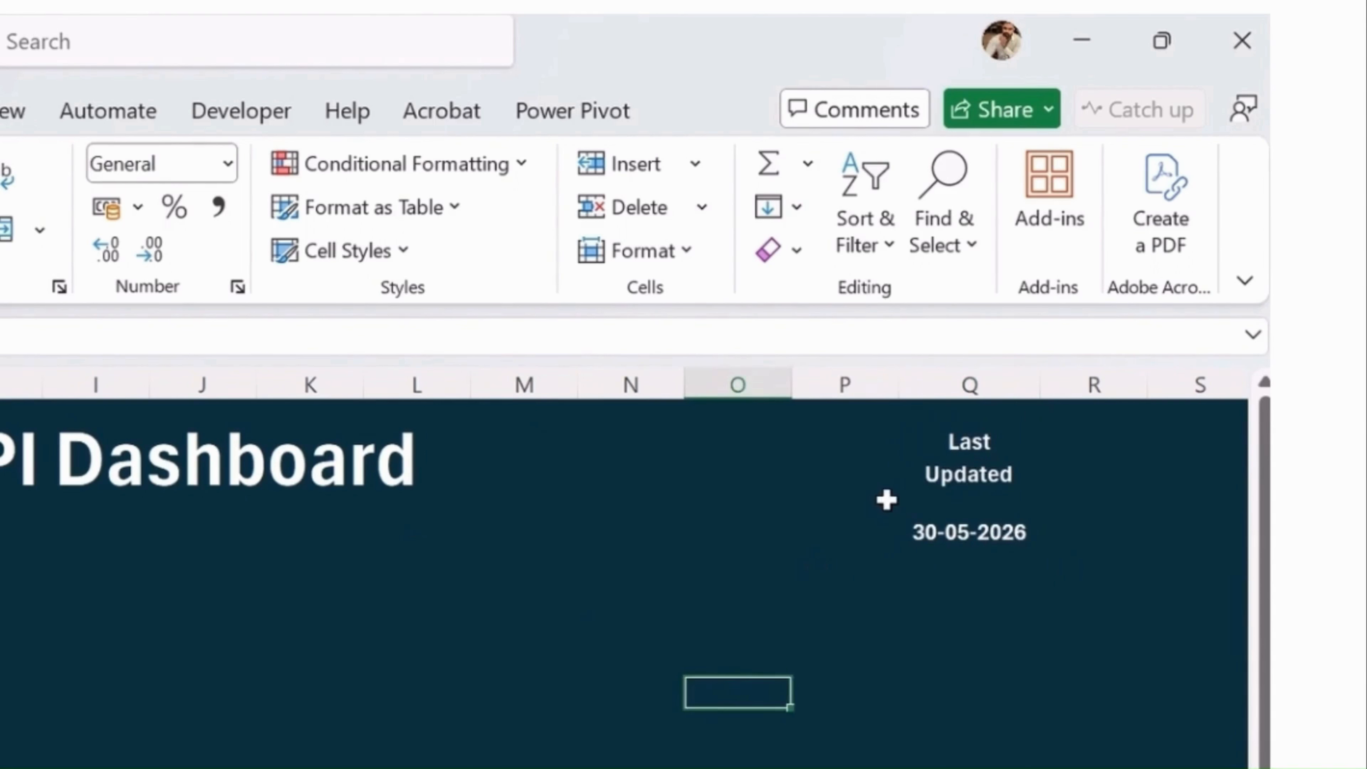
# Step: Extend the merged, centered "Sales & KPI Dashboard" title cell to span A1:P2
pyautogui.click(885, 500)
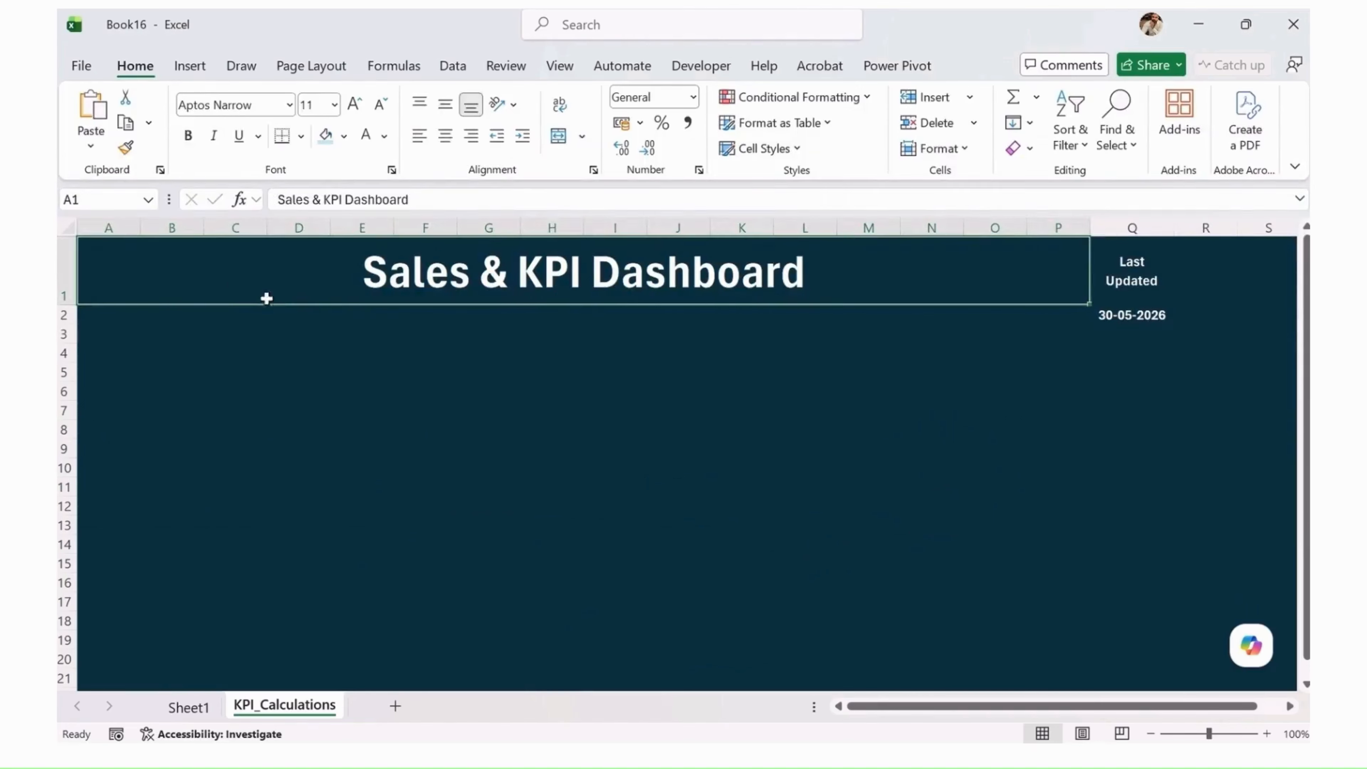
pyautogui.moveTo(234, 281); pyautogui.dragTo(238, 309)
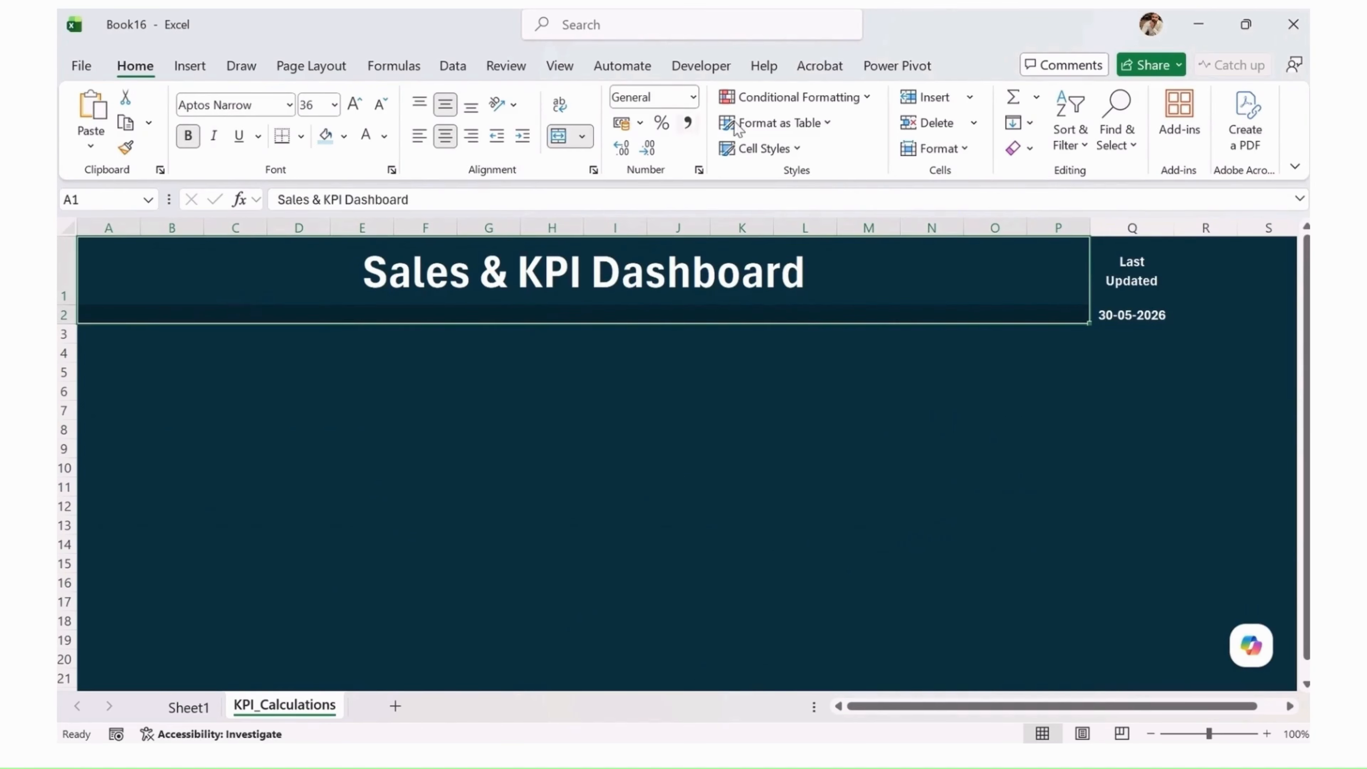
pyautogui.click(558, 135)
pyautogui.click(558, 136)
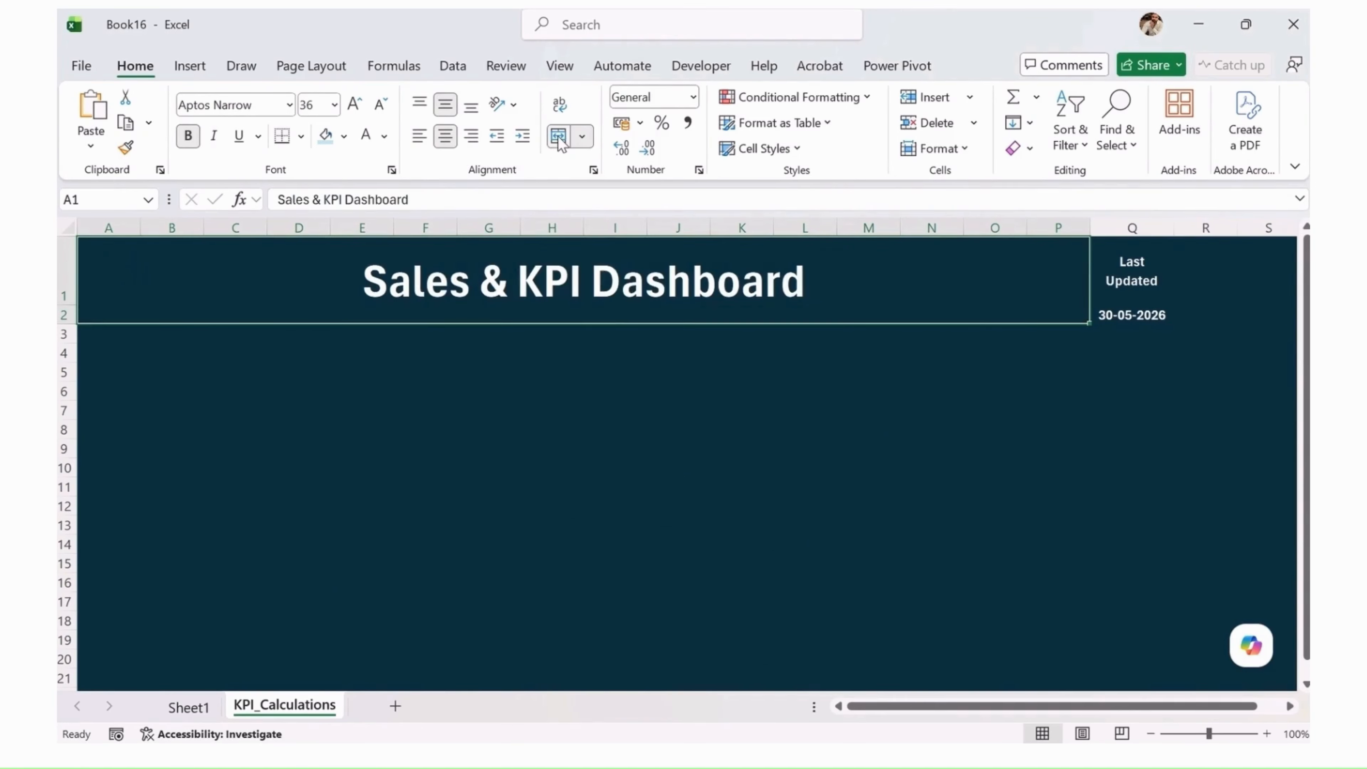
# Step: Widen column Q so the "Last Updated" label in Q1 fits on a single line
pyautogui.click(1139, 314)
pyautogui.moveTo(1130, 262); pyautogui.dragTo(1143, 309)
pyautogui.moveTo(1173, 227); pyautogui.dragTo(1203, 227)
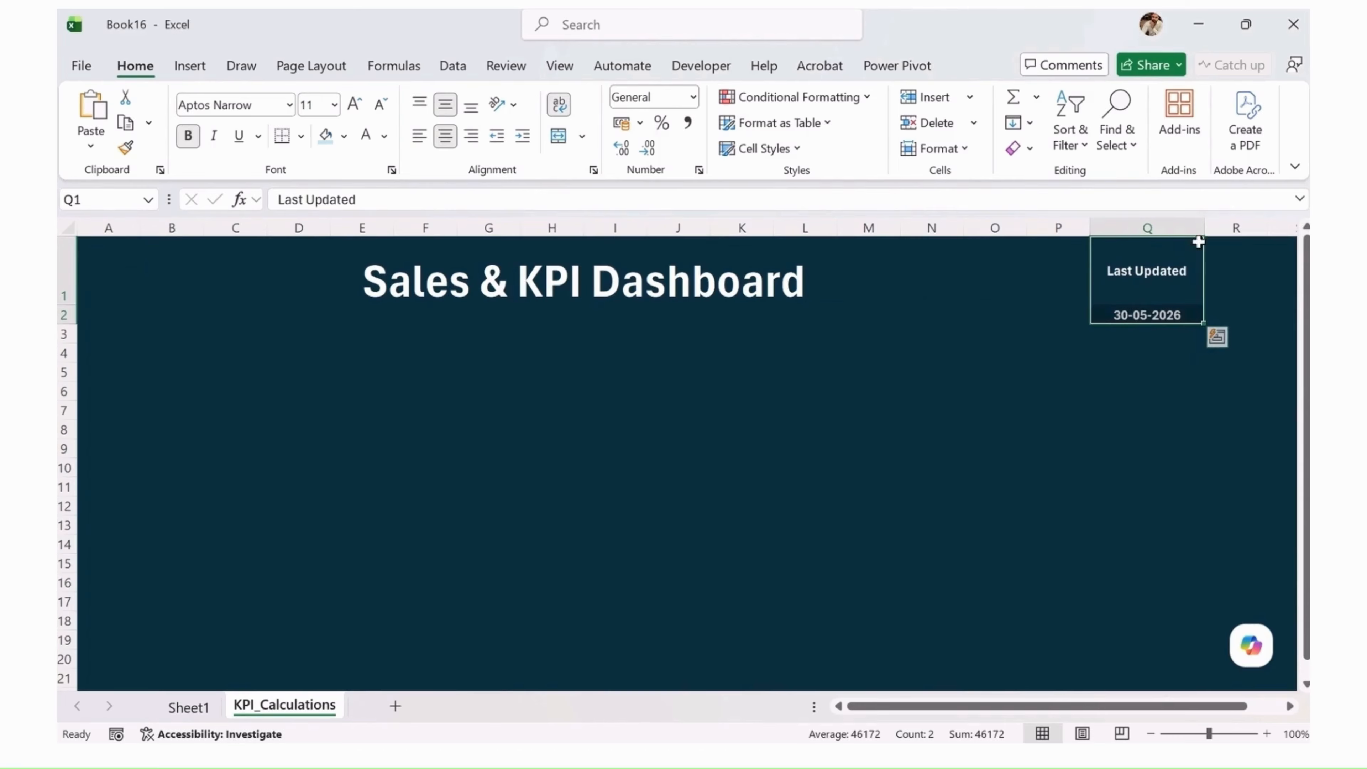
# Step: Autofit the height of all rows on the KPI_Calculations sheet to tighten the title area
pyautogui.click(67, 226)
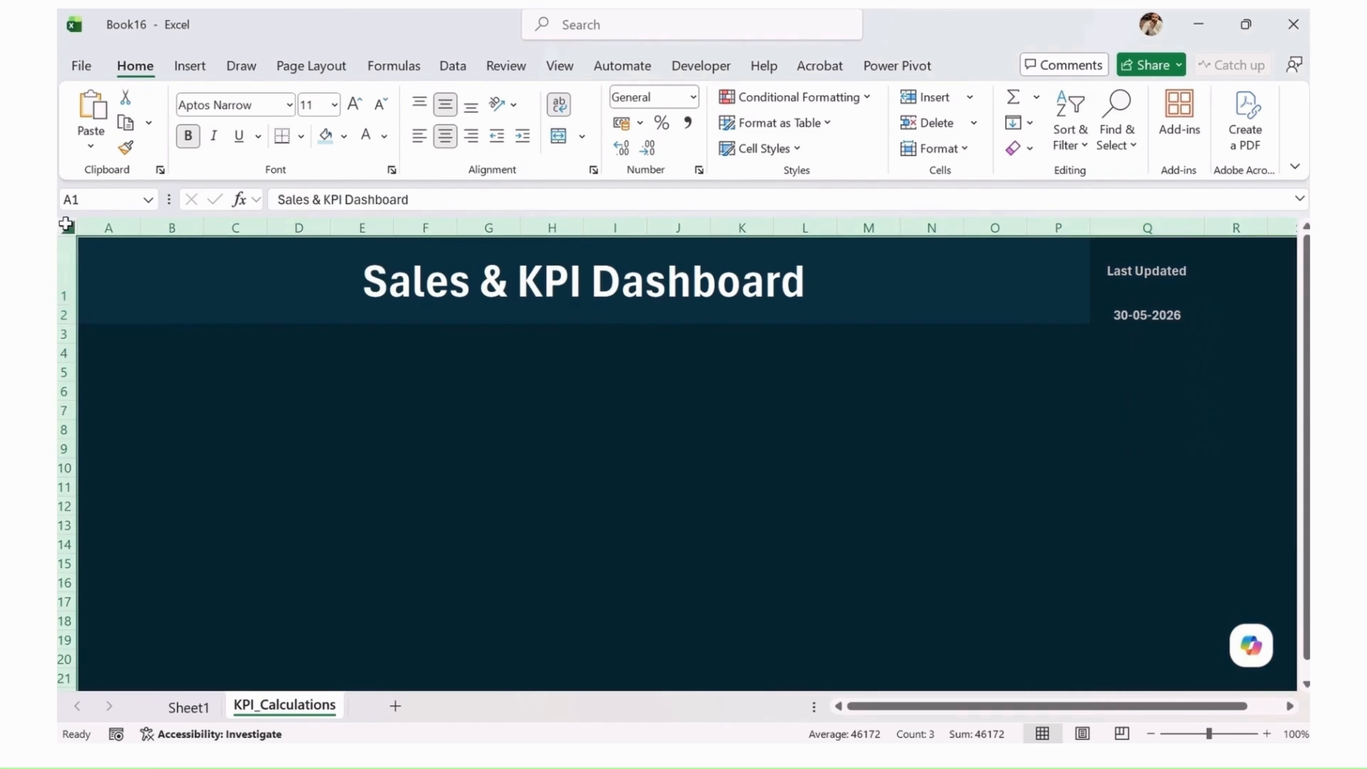
pyautogui.doubleClick(66, 306)
pyautogui.click(355, 317)
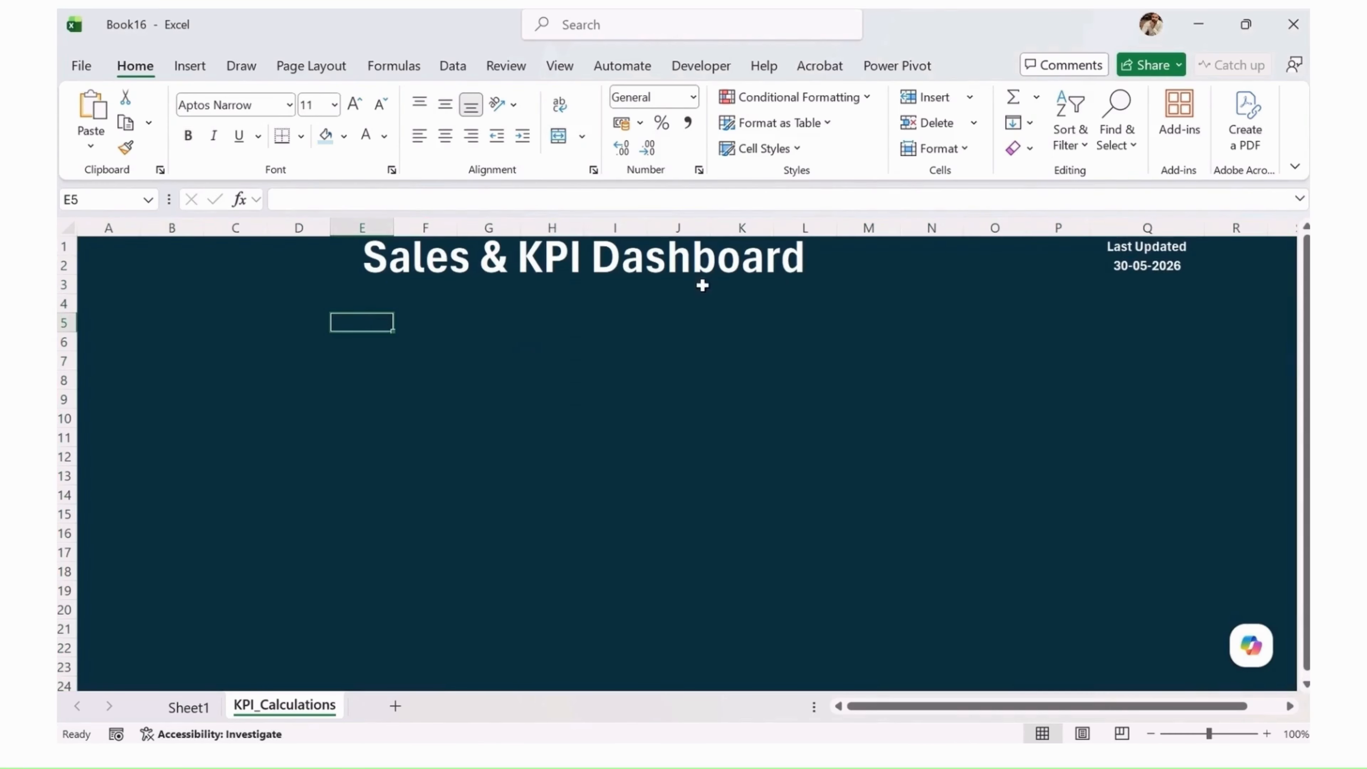
# Step: Select cell B5 below the dashboard title on the KPI_Calculations sheet
pyautogui.click(622, 250)
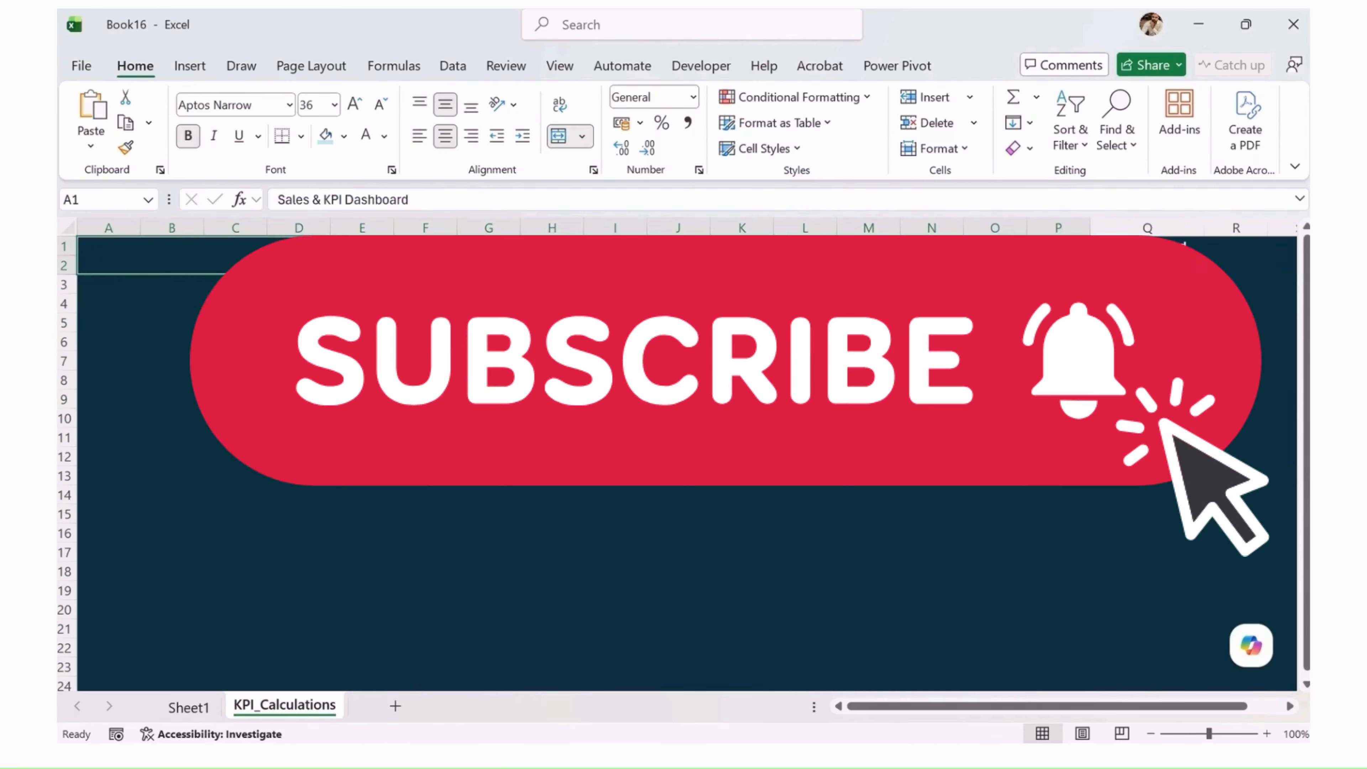
pyautogui.click(1168, 266)
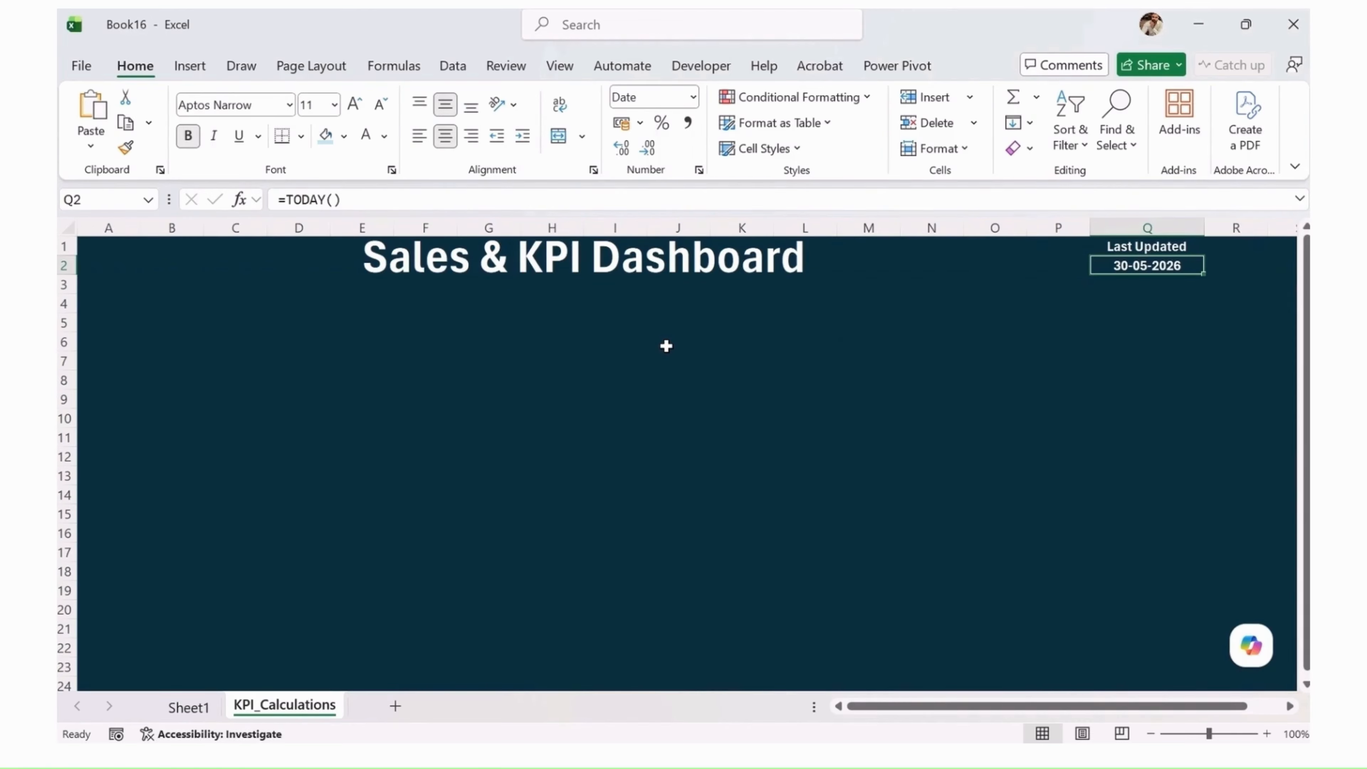
pyautogui.click(221, 324)
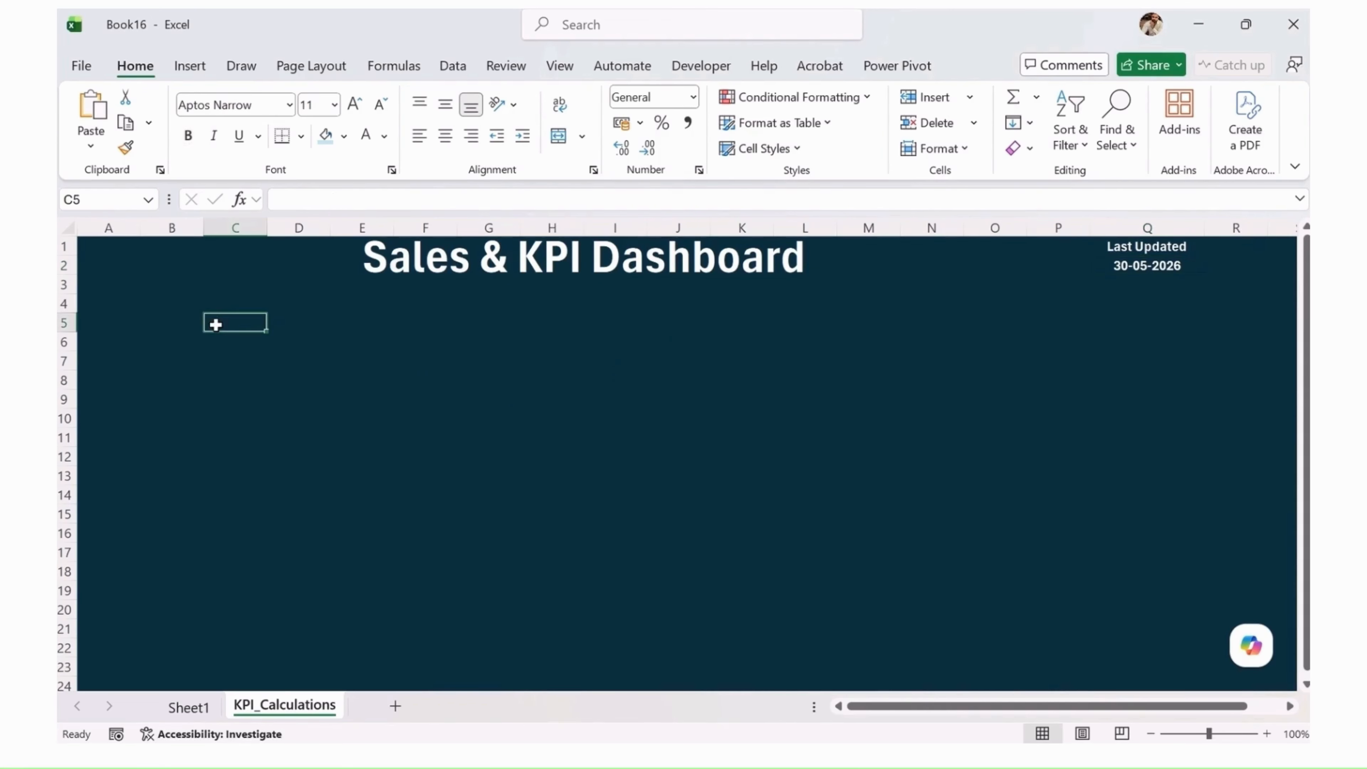
pyautogui.click(175, 322)
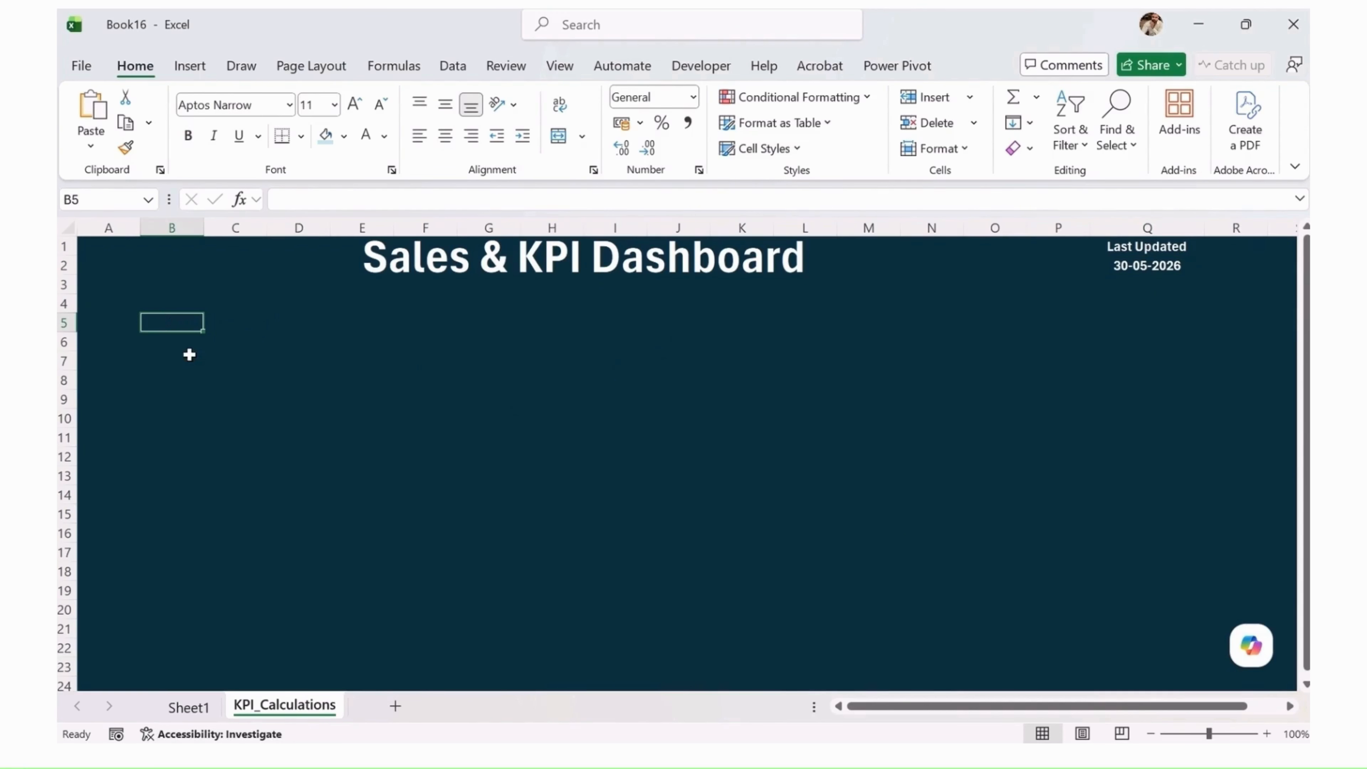